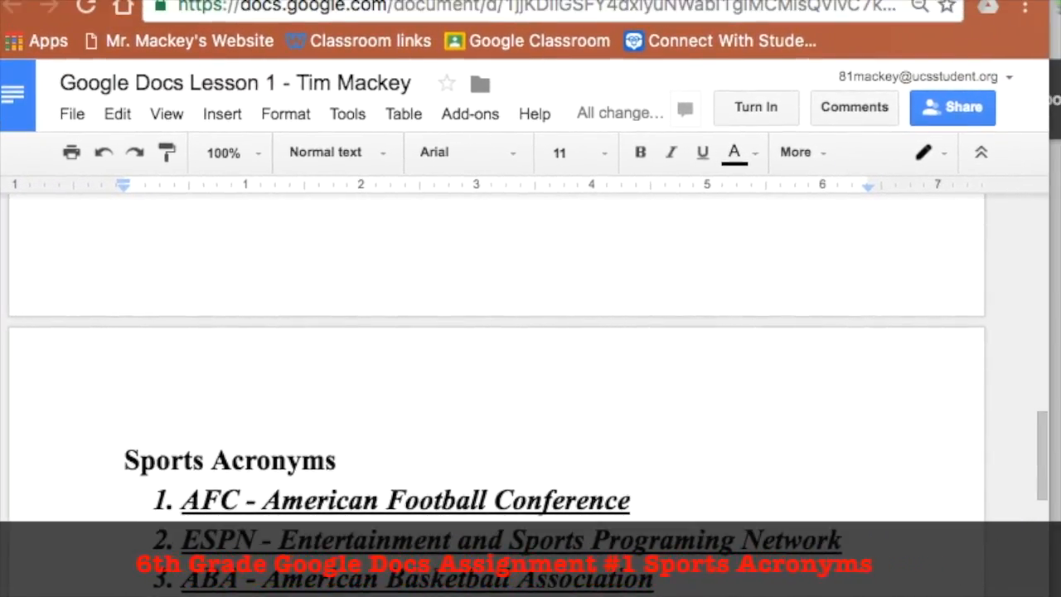
- Narrow the assignment document window to about half its width and load the Google home page in the neighbouring browser window
{"action": "left_click_drag", "start_coordinate": [1050, 590], "coordinate": [519, 596]}
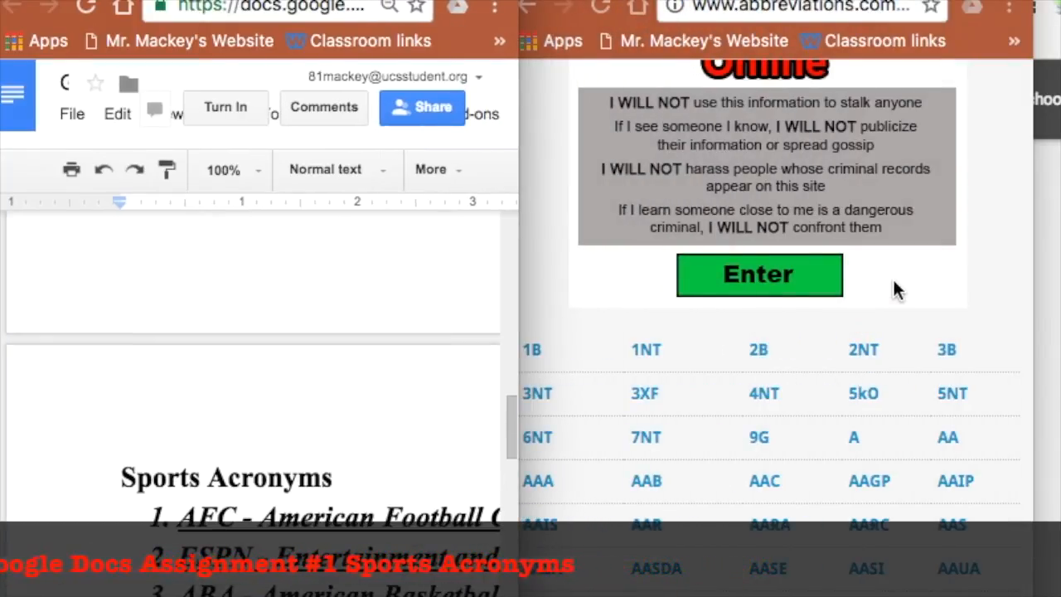
{"action": "left_click", "coordinate": [637, 10]}
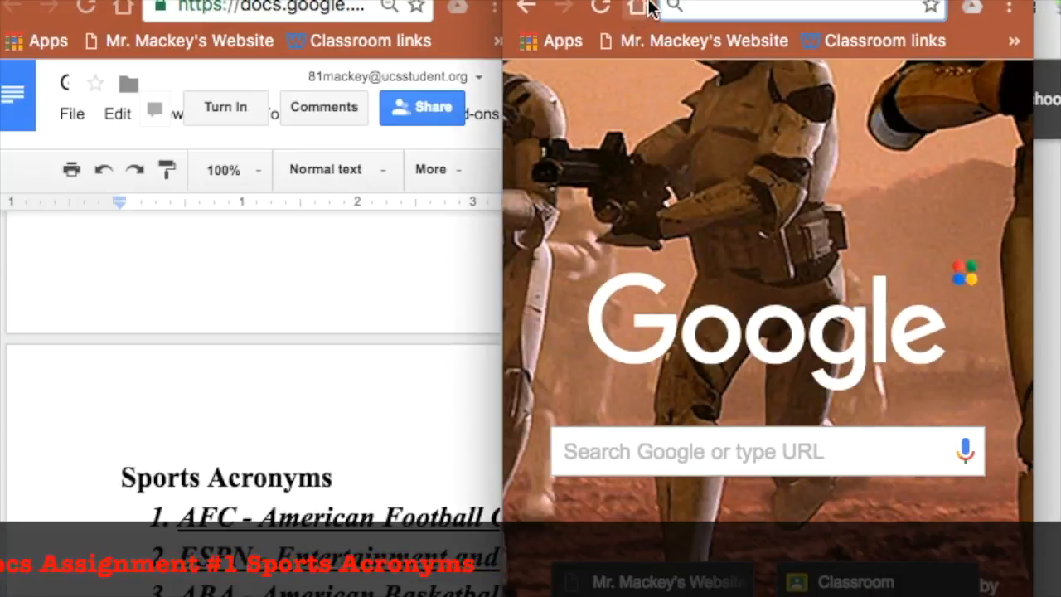
{"action": "scroll", "coordinate": [415, 286], "scroll_direction": "up", "scroll_amount": 10}
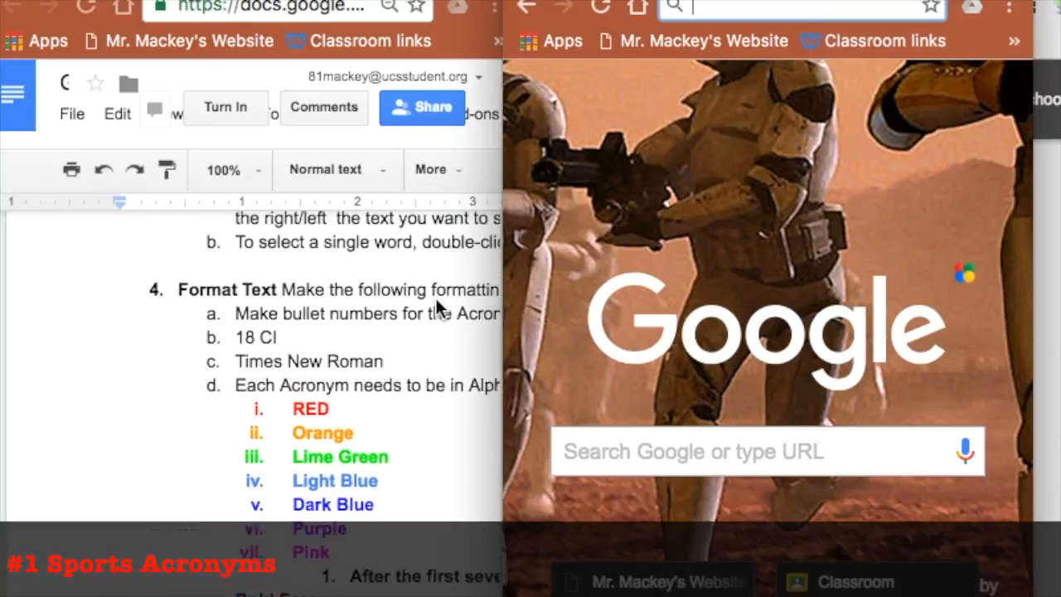
{"action": "scroll", "coordinate": [437, 299], "scroll_direction": "up", "scroll_amount": 1}
- Search Google for "Sports Acronyms"
{"action": "left_click", "coordinate": [765, 453]}
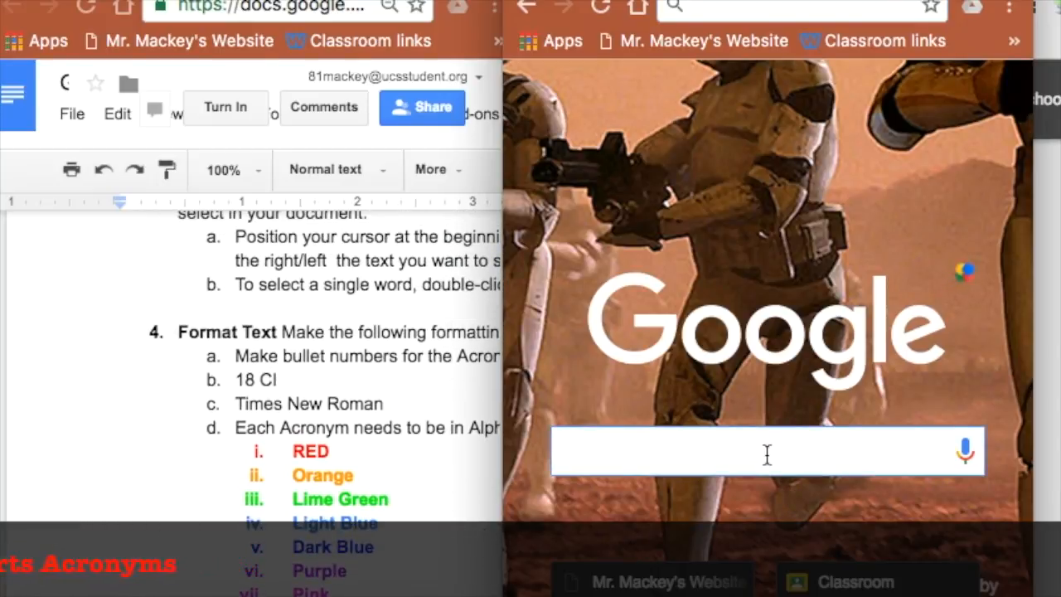
{"action": "type", "text": "Sports Ac"}
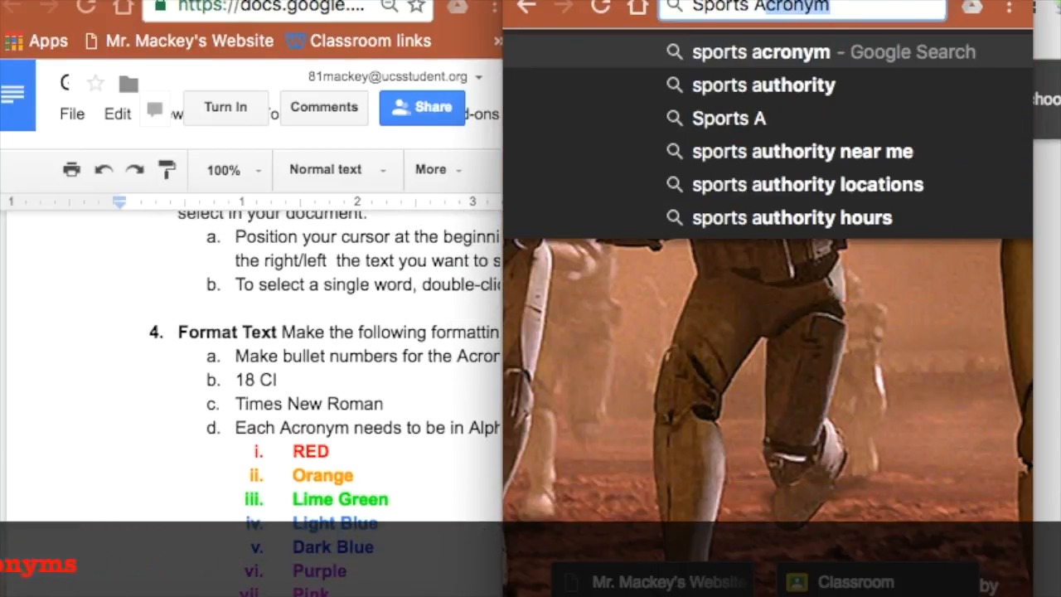
{"action": "type", "text": "r"}
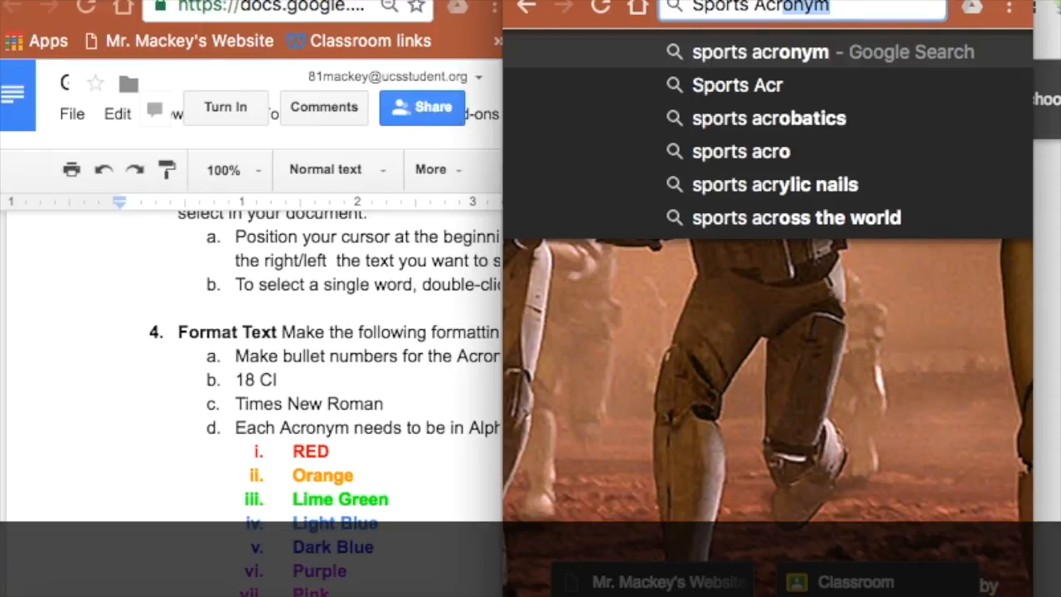
{"action": "type", "text": "nym s"}
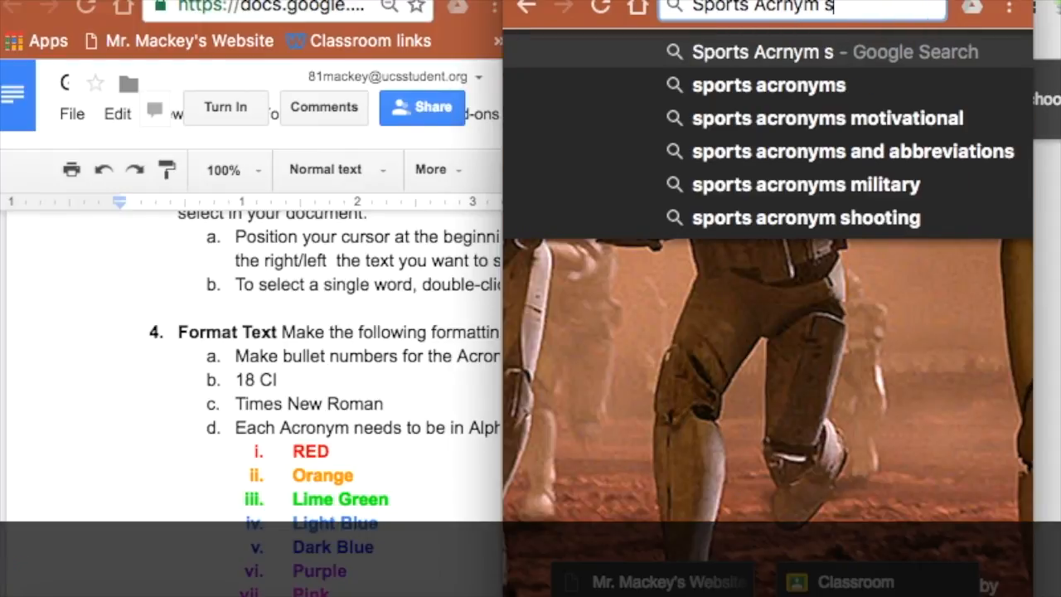
{"action": "key", "text": "BackSpace"}
{"action": "key", "text": "BackSpace"}
{"action": "key", "text": "BackSpace"}
{"action": "key", "text": "BackSpace"}
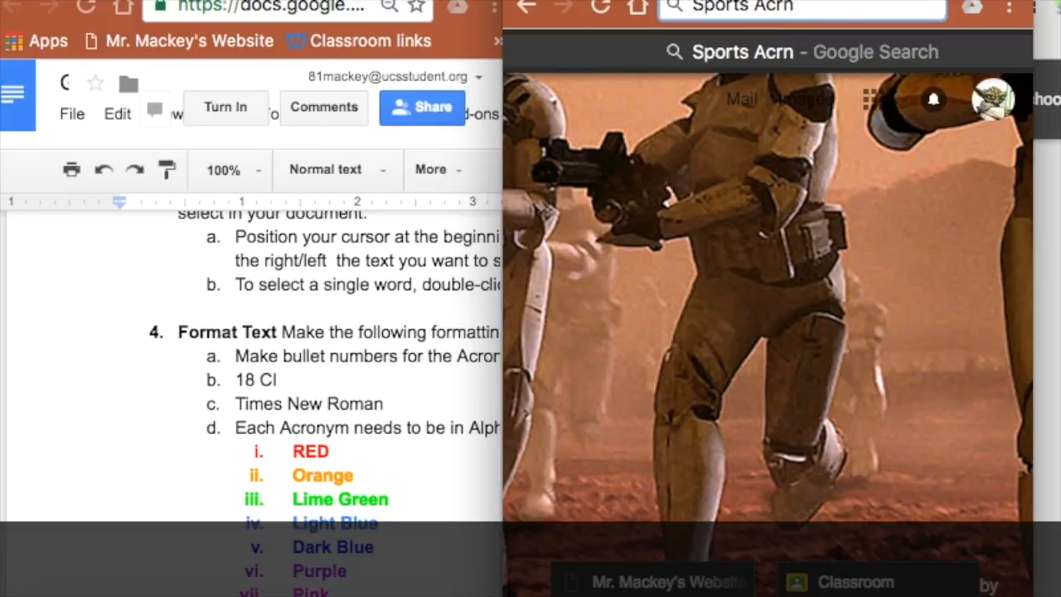
{"action": "key", "text": "BackSpace"}
{"action": "type", "text": "onyms"}
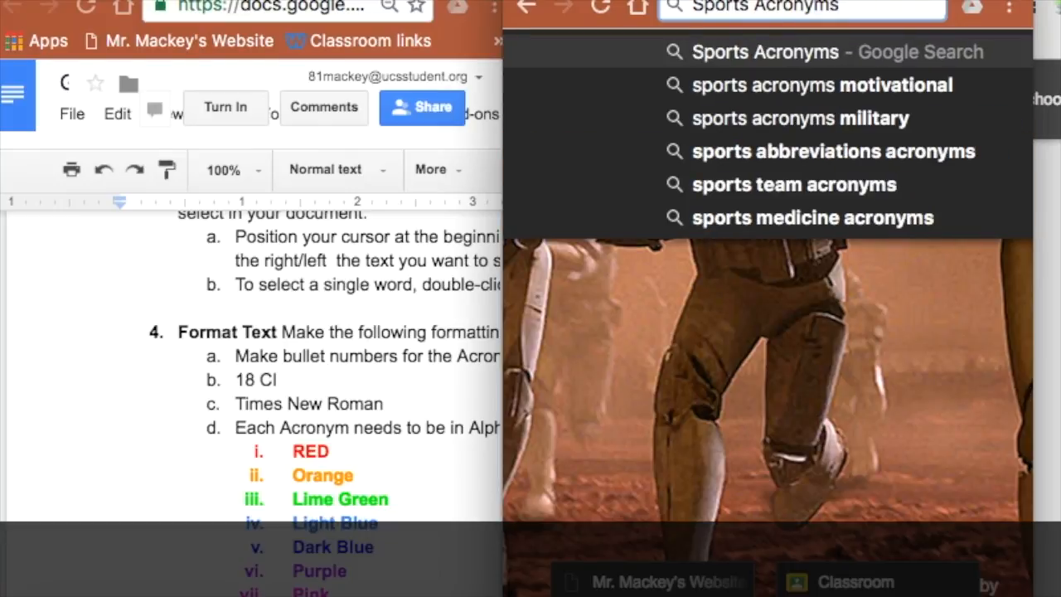
{"action": "left_click", "coordinate": [808, 50]}
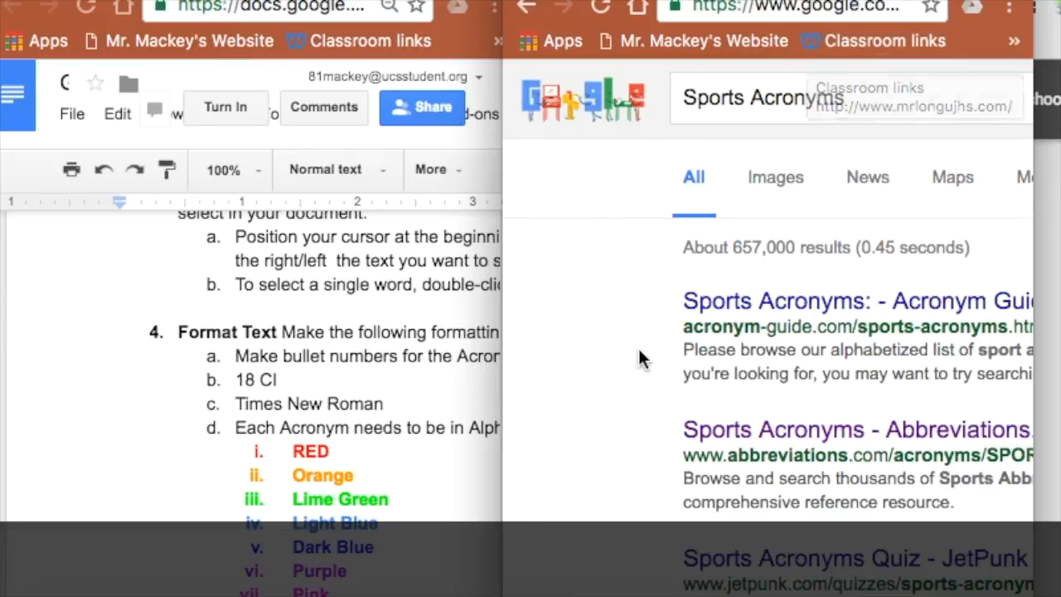
- Open the "Sports Acronyms: - Acronym Guide" search result and look over its alphabetized list of sport acronyms
{"action": "scroll", "coordinate": [638, 349], "scroll_direction": "right", "scroll_amount": 1}
{"action": "scroll", "coordinate": [638, 348], "scroll_direction": "right", "scroll_amount": 2}
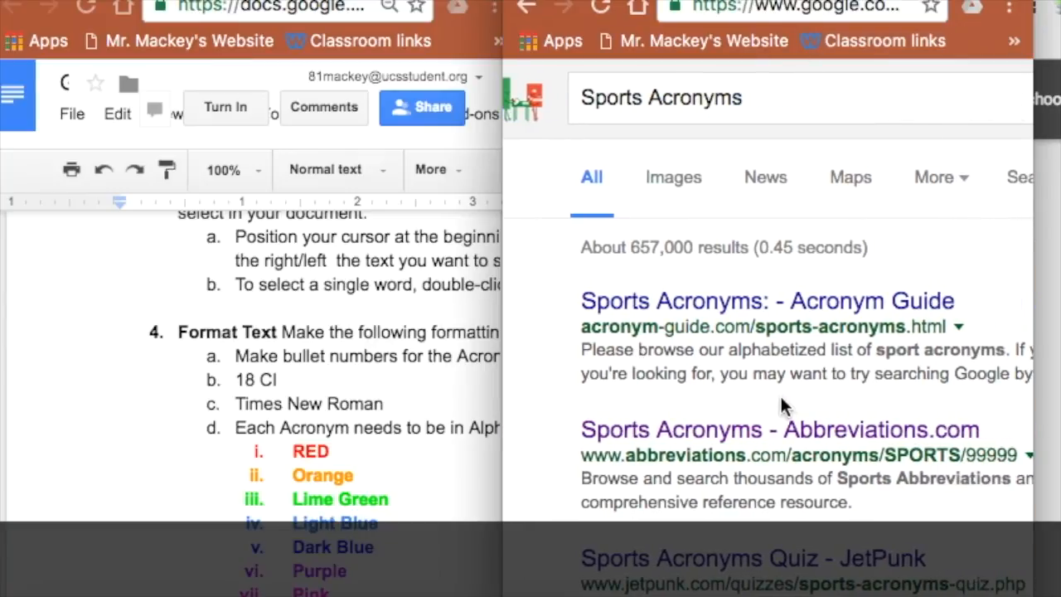
{"action": "left_click", "coordinate": [834, 301]}
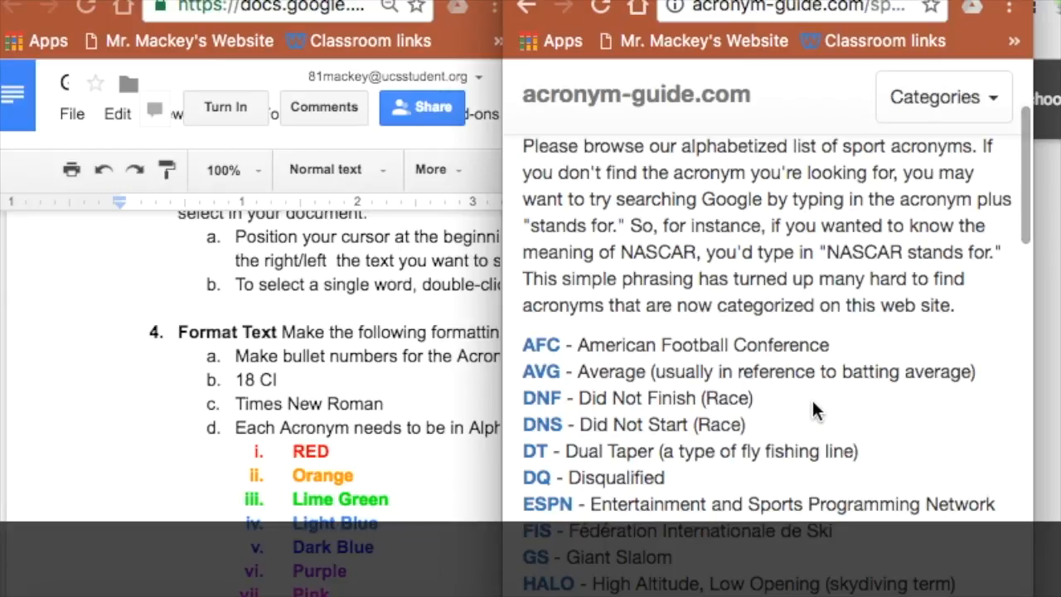
{"action": "scroll", "coordinate": [790, 400], "scroll_direction": "up", "scroll_amount": 1}
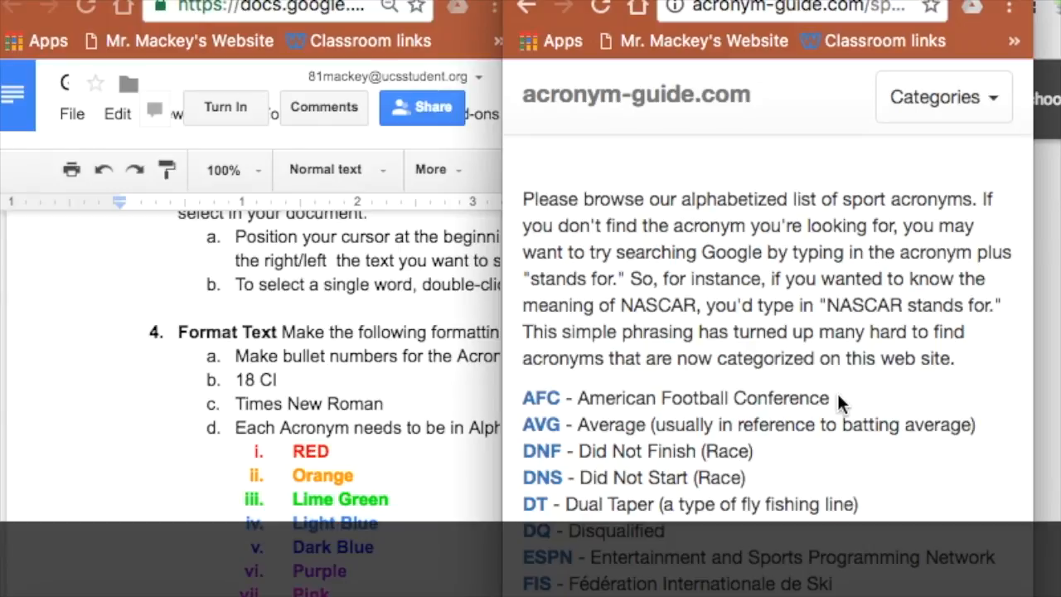
- Return to the Sports Acronyms list in the assignment document and widen its window to fit the full entries
{"action": "scroll", "coordinate": [168, 455], "scroll_direction": "down", "scroll_amount": 10}
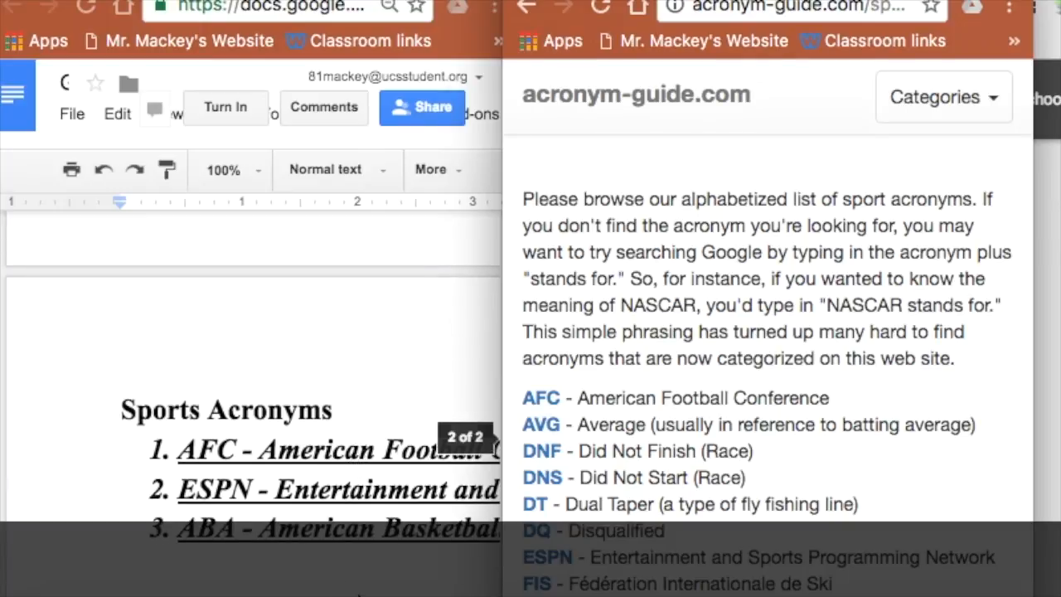
{"action": "left_click", "coordinate": [358, 590]}
{"action": "left_click_drag", "start_coordinate": [524, 548], "coordinate": [924, 557]}
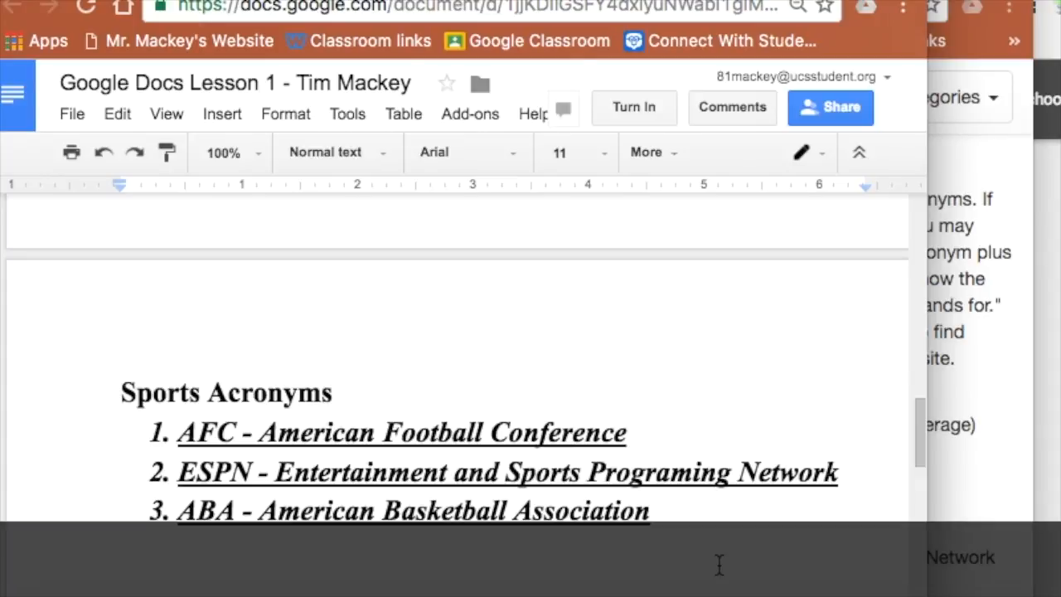
- Review the text selection and Format Text instructions in the assignment document, and return to the Sports Acronyms list
{"action": "scroll", "coordinate": [540, 445], "scroll_direction": "up", "scroll_amount": 6}
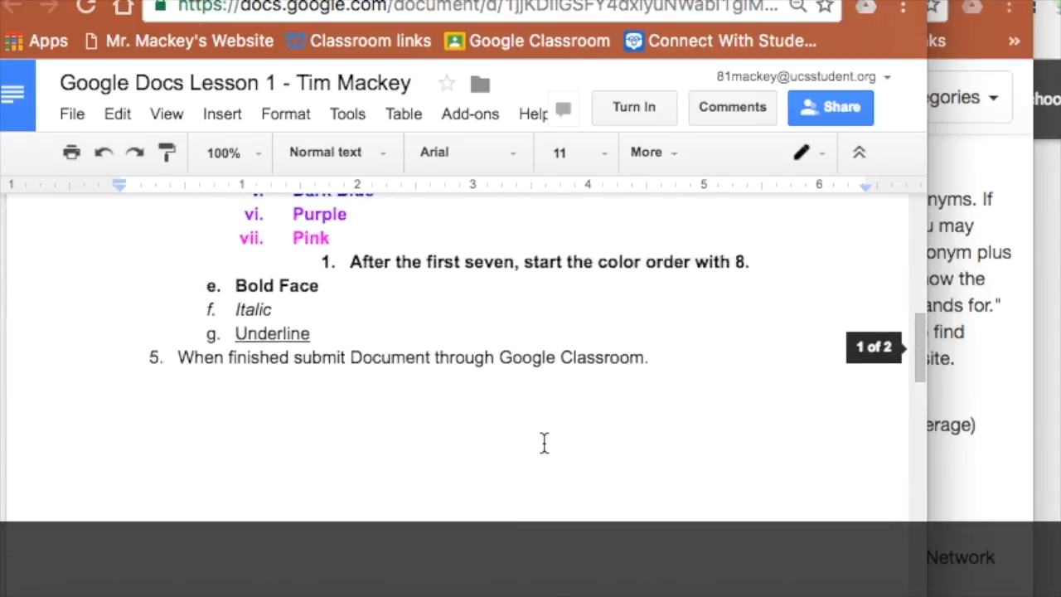
{"action": "scroll", "coordinate": [544, 443], "scroll_direction": "up", "scroll_amount": 5}
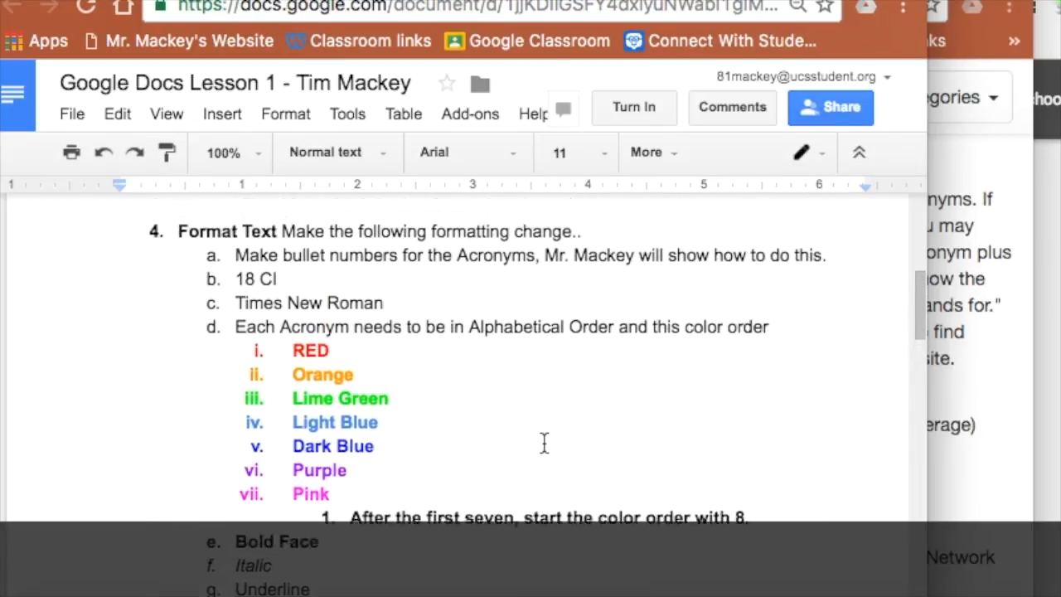
{"action": "scroll", "coordinate": [431, 417], "scroll_direction": "up", "scroll_amount": 1}
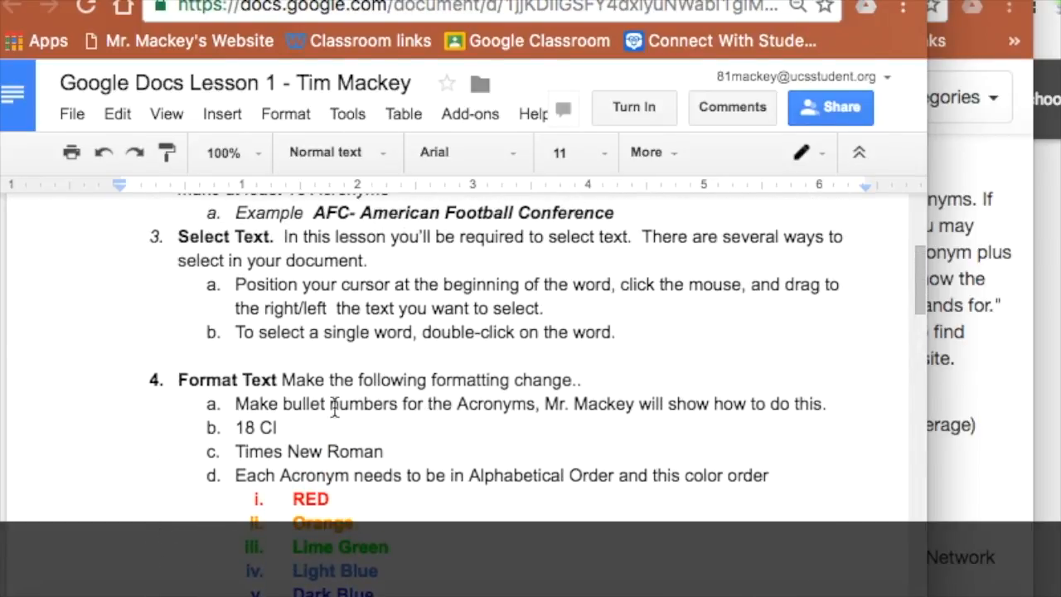
{"action": "scroll", "coordinate": [649, 490], "scroll_direction": "down", "scroll_amount": 5}
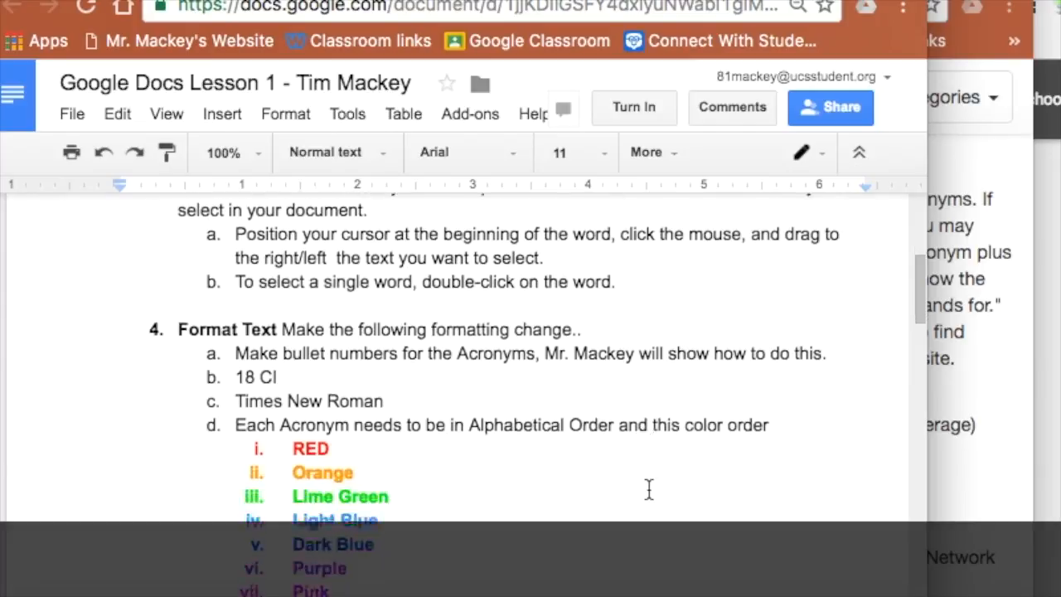
{"action": "scroll", "coordinate": [649, 490], "scroll_direction": "down", "scroll_amount": 10}
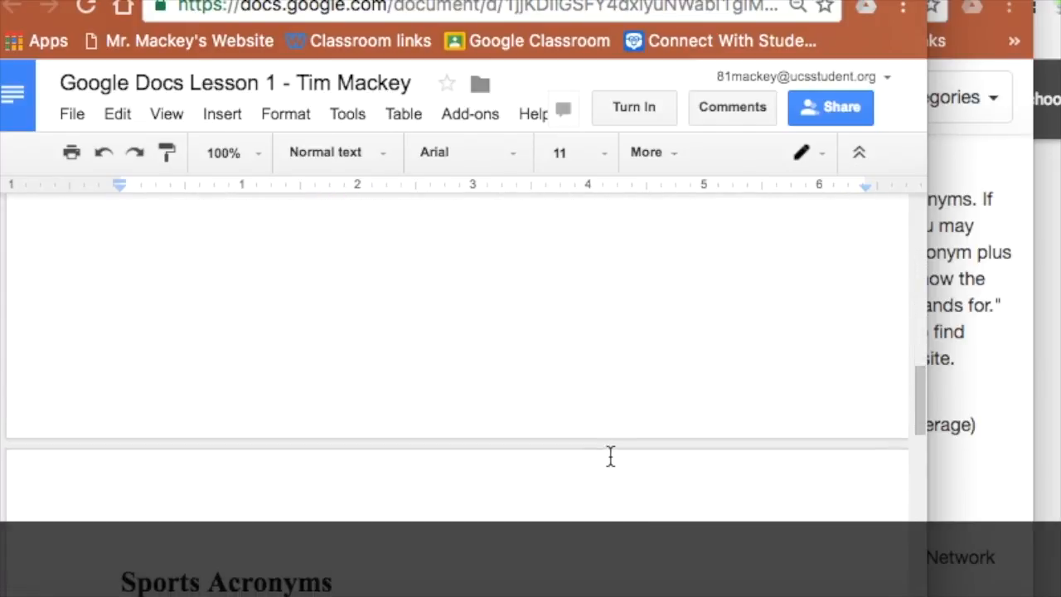
{"action": "scroll", "coordinate": [573, 445], "scroll_direction": "down", "scroll_amount": 1}
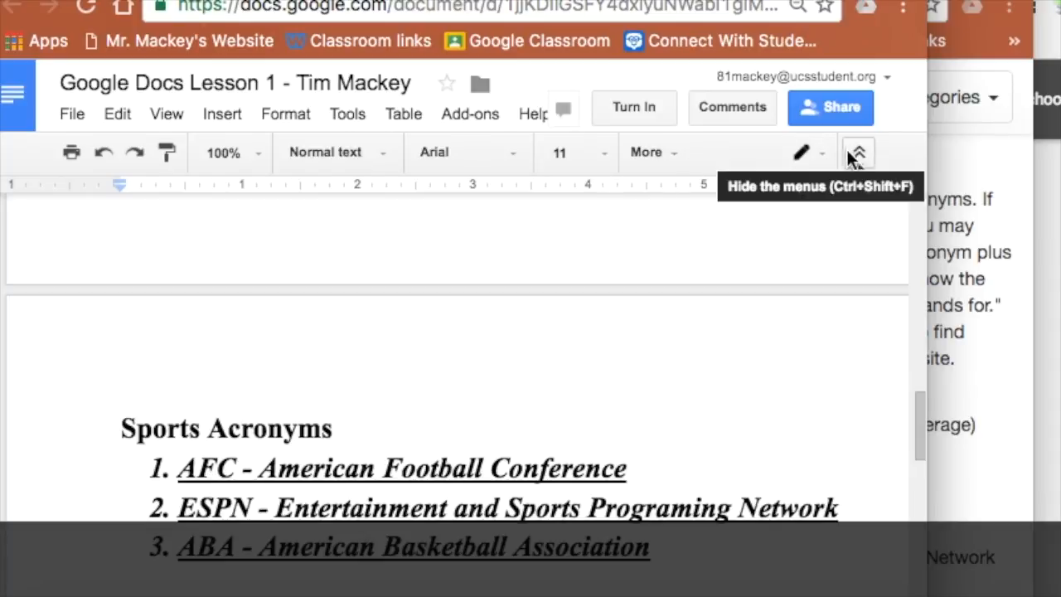
- Remove the numbering from the three entries under Sports Acronyms and reapply the numbered list
{"action": "left_click", "coordinate": [675, 153]}
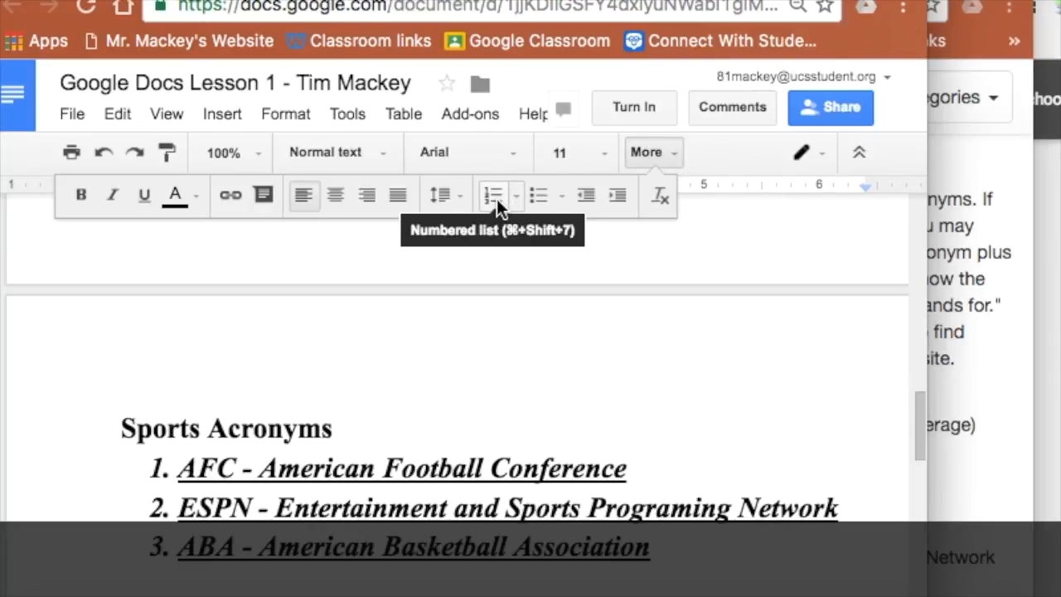
{"action": "left_click_drag", "start_coordinate": [664, 567], "coordinate": [151, 467]}
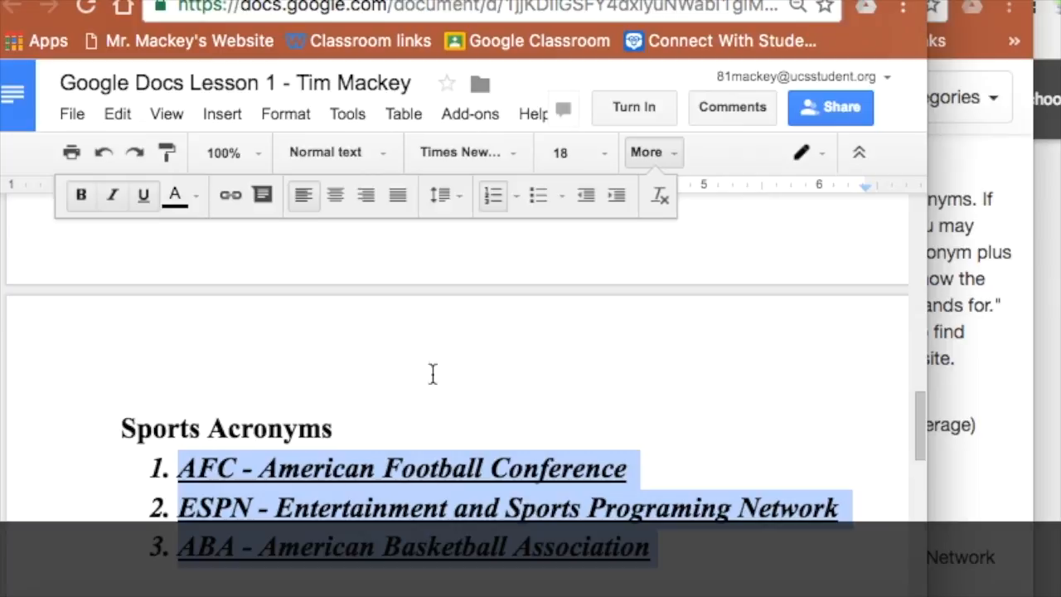
{"action": "left_click", "coordinate": [501, 199]}
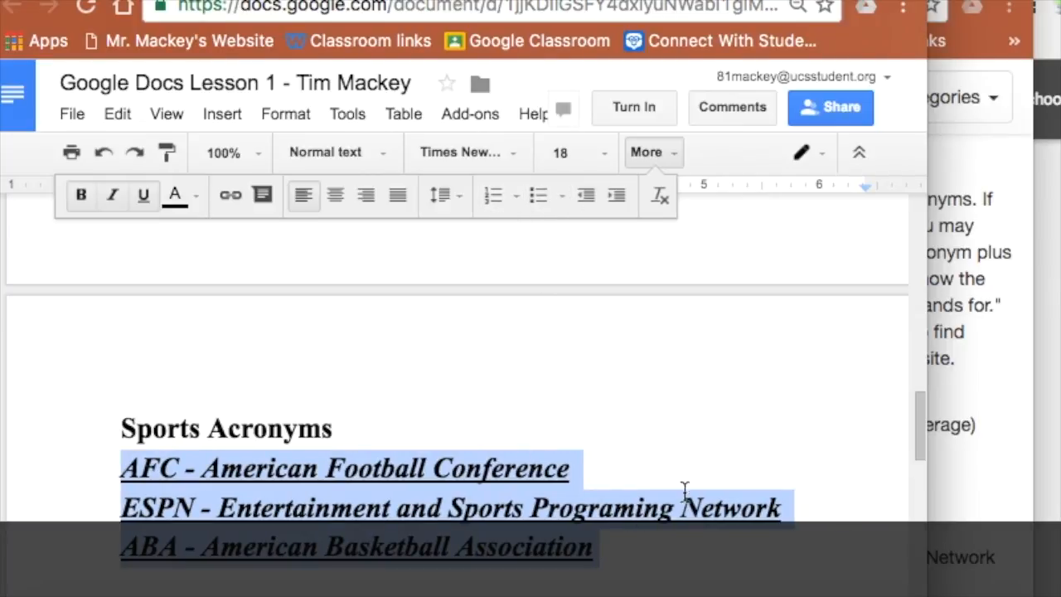
{"action": "left_click", "coordinate": [492, 199]}
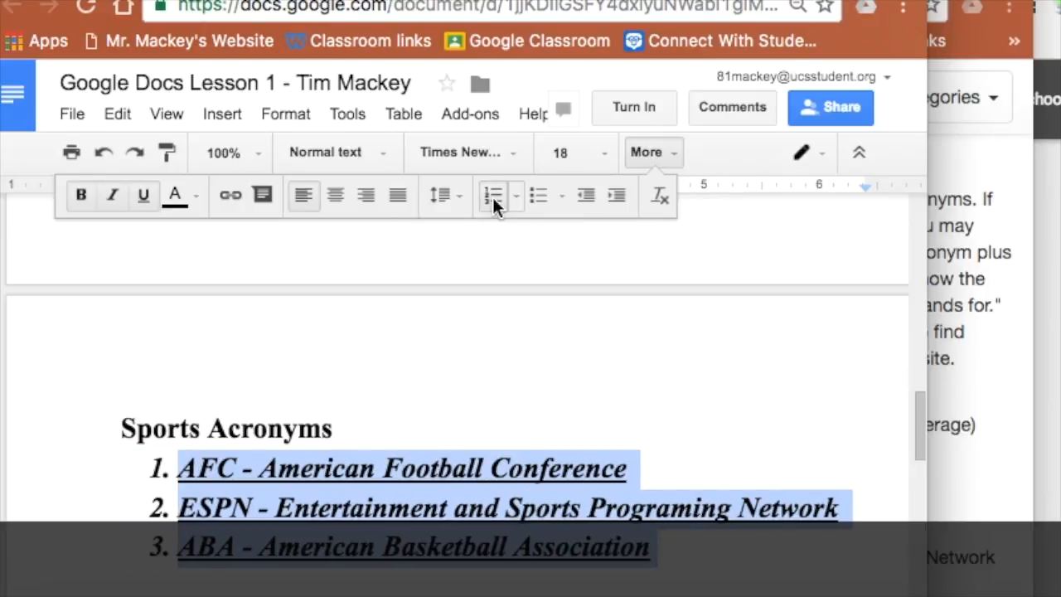
- Switch the three sports acronym entries to a bulleted list and back to a numbered list
{"action": "left_click", "coordinate": [493, 197]}
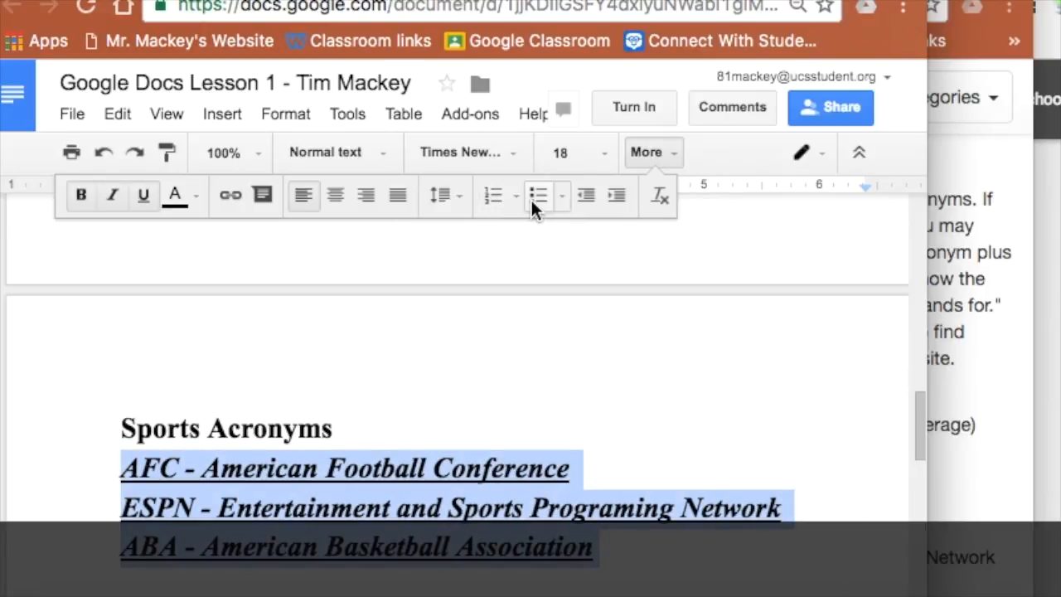
{"action": "left_click", "coordinate": [532, 198]}
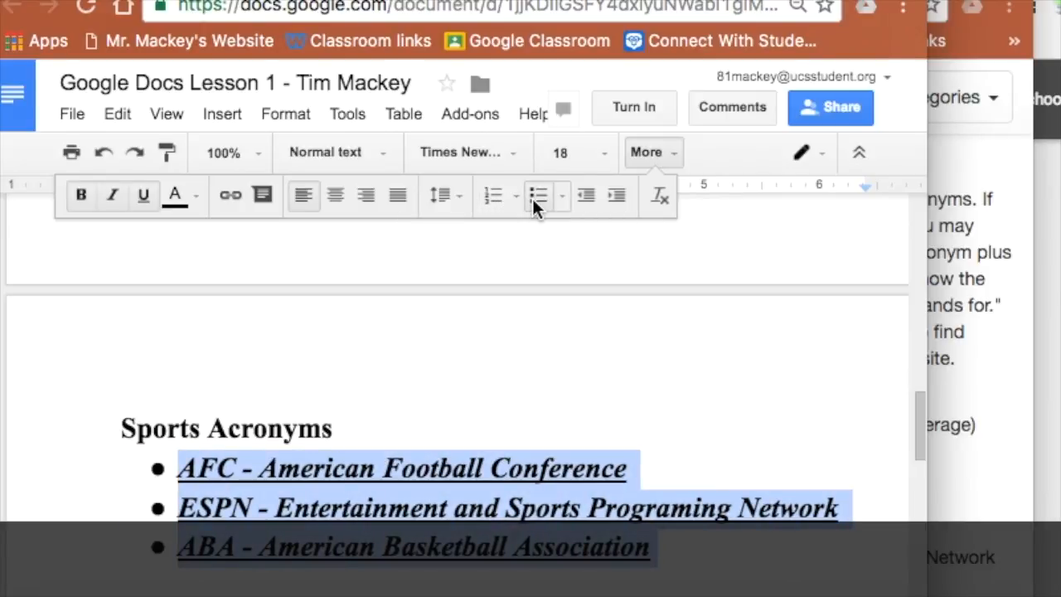
{"action": "left_click", "coordinate": [502, 197]}
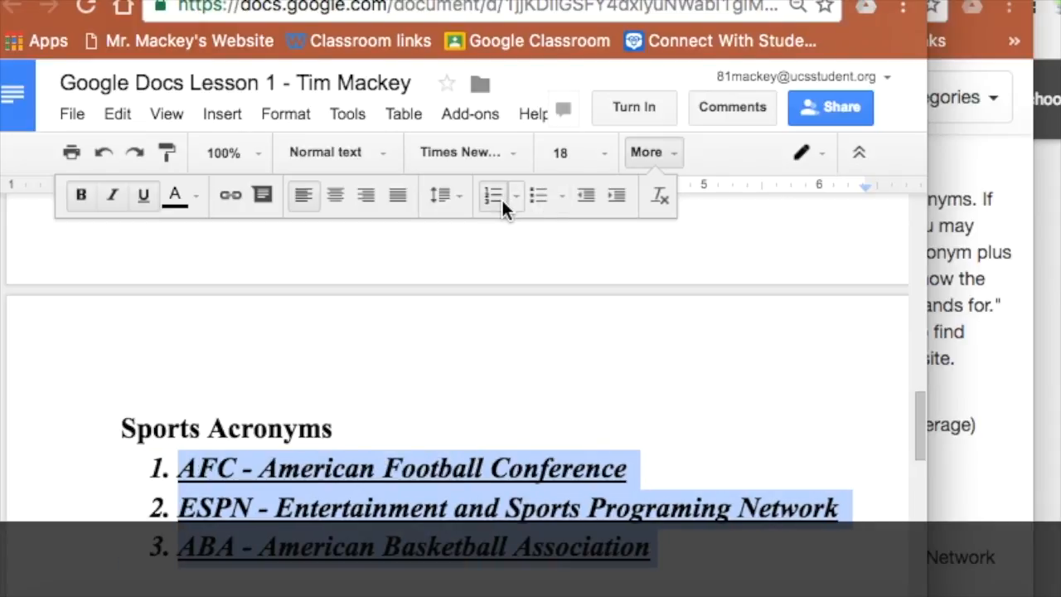
{"action": "left_click", "coordinate": [703, 560]}
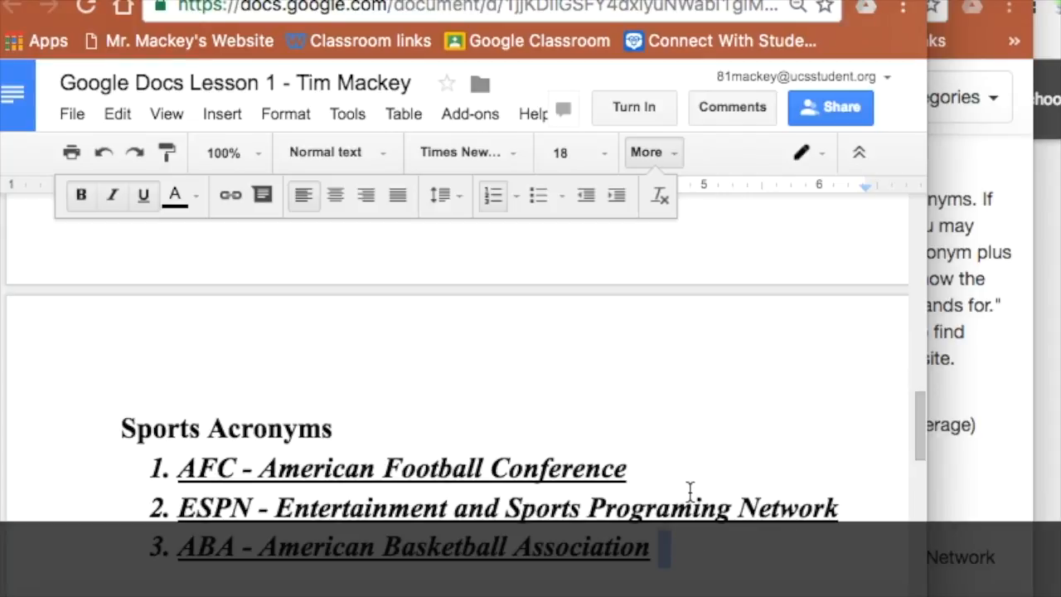
- Review the assignment's required color order, text style requirements and submission instruction
{"action": "left_click", "coordinate": [664, 468]}
{"action": "left_click", "coordinate": [675, 551]}
{"action": "scroll", "coordinate": [675, 556], "scroll_direction": "up", "scroll_amount": 10}
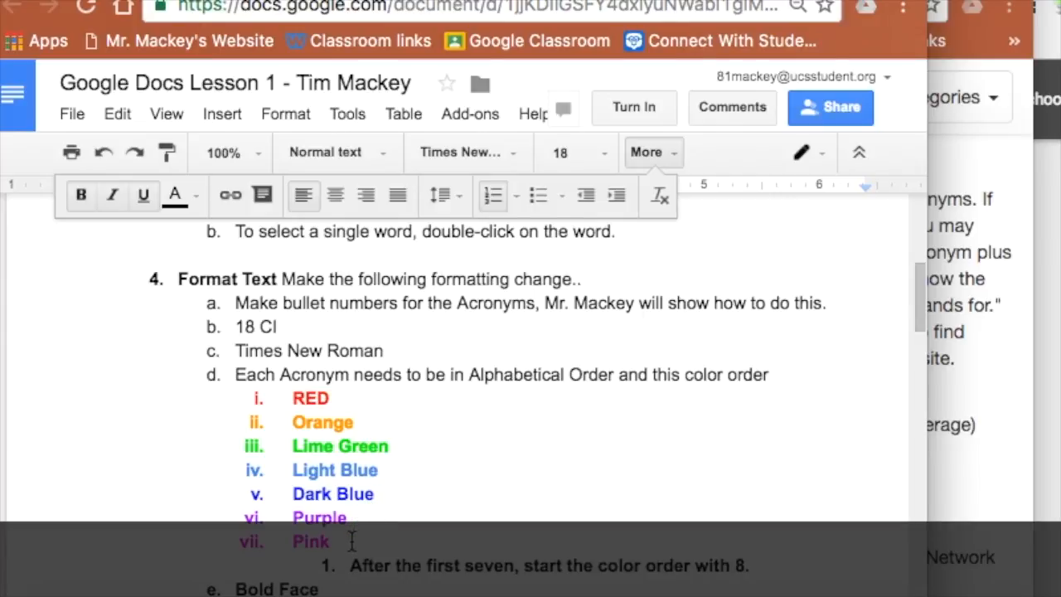
{"action": "scroll", "coordinate": [353, 540], "scroll_direction": "down", "scroll_amount": 1}
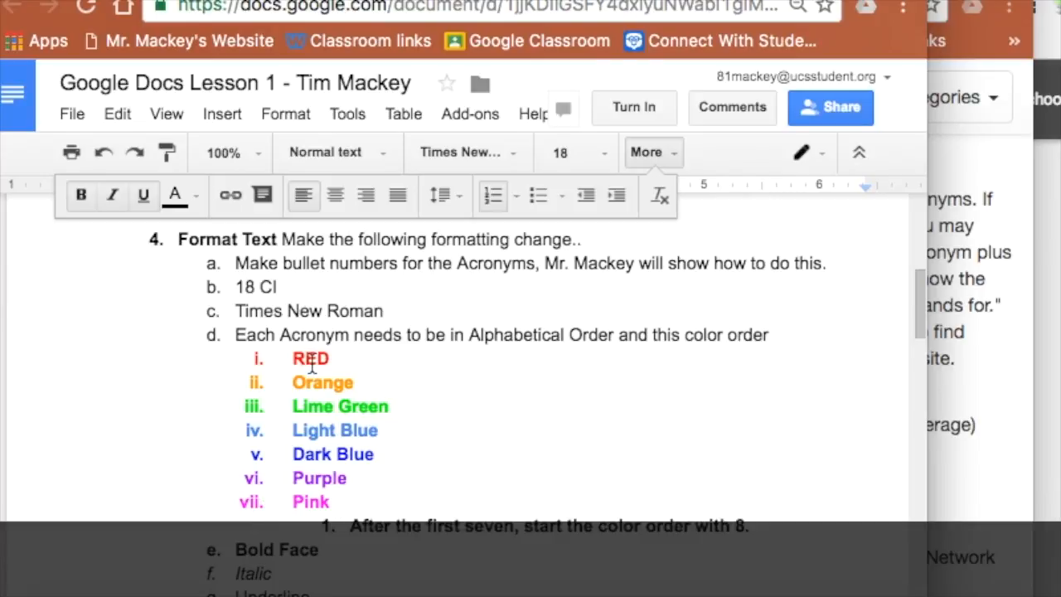
{"action": "scroll", "coordinate": [641, 427], "scroll_direction": "down", "scroll_amount": 2}
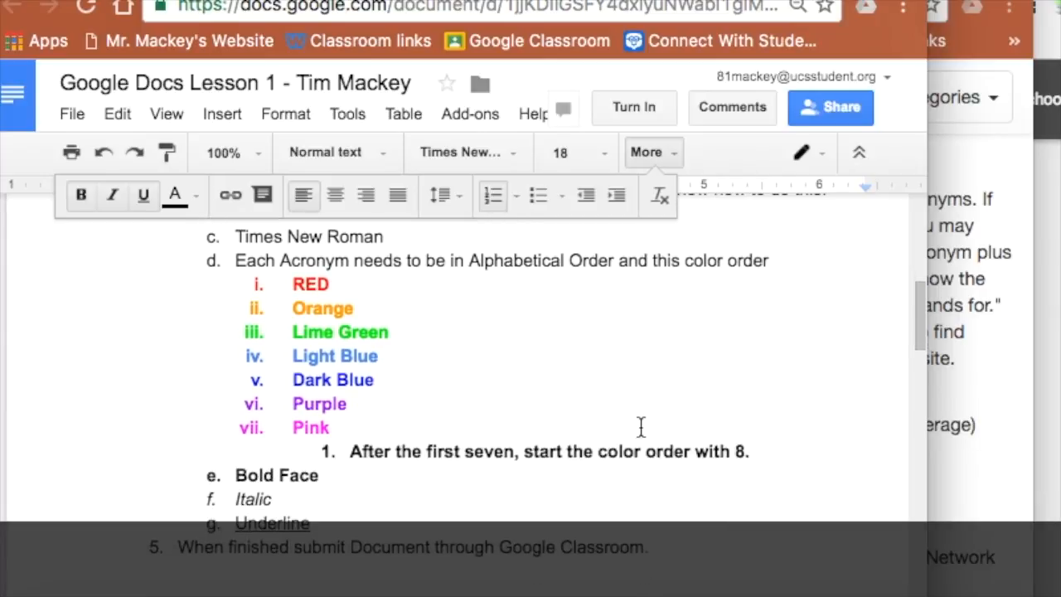
{"action": "scroll", "coordinate": [369, 487], "scroll_direction": "down", "scroll_amount": 1}
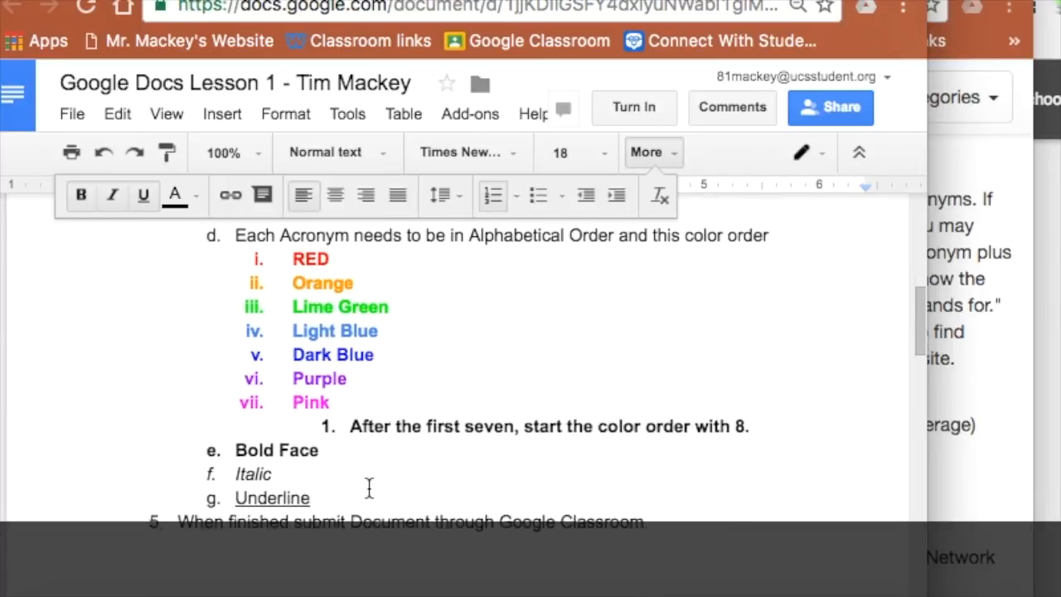
{"action": "scroll", "coordinate": [348, 473], "scroll_direction": "down", "scroll_amount": 1}
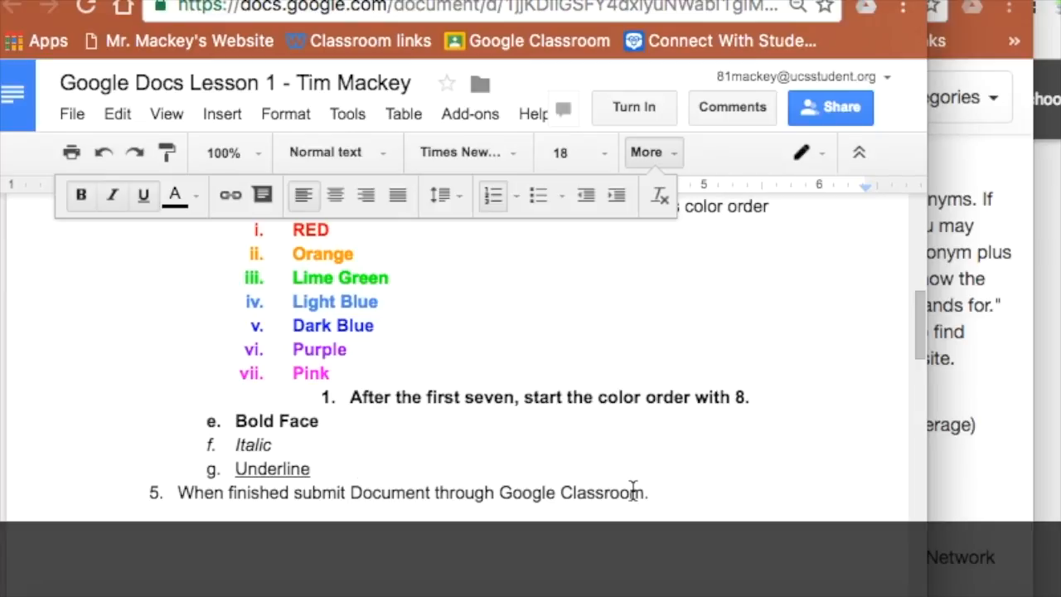
{"action": "scroll", "coordinate": [630, 489], "scroll_direction": "down", "scroll_amount": 1}
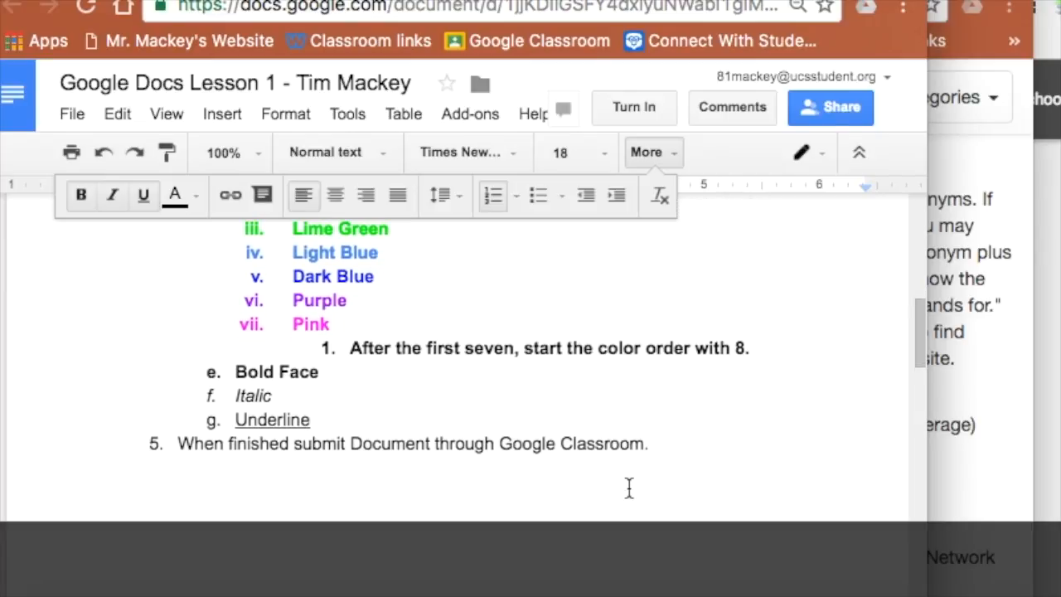
- Remove the underline, italic and bold formatting from the three entries under Sports Acronyms
{"action": "scroll", "coordinate": [525, 467], "scroll_direction": "down", "scroll_amount": 5}
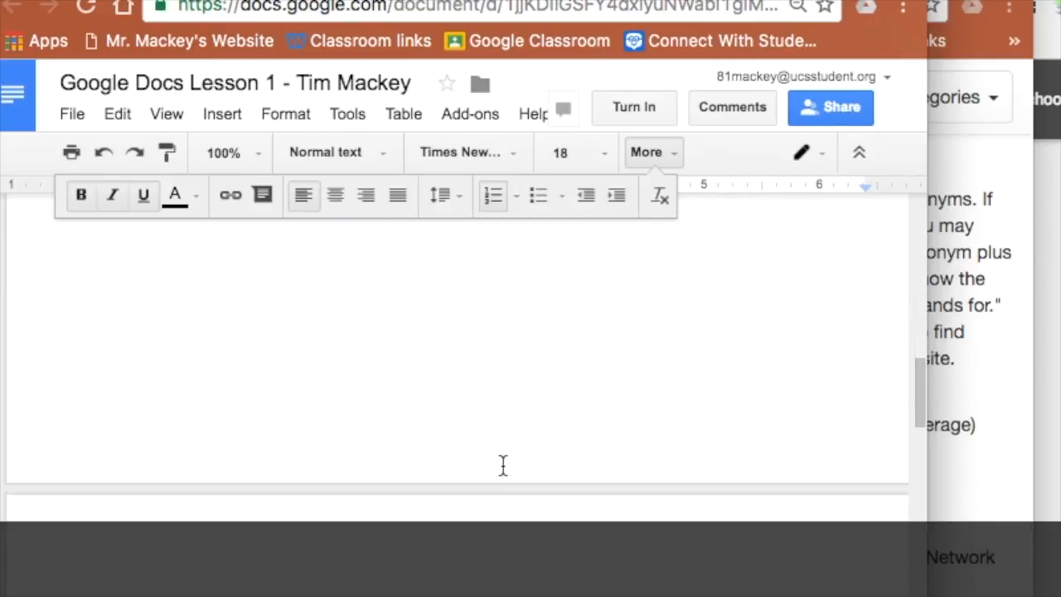
{"action": "scroll", "coordinate": [587, 535], "scroll_direction": "down", "scroll_amount": 2}
{"action": "left_click_drag", "start_coordinate": [691, 535], "coordinate": [132, 434]}
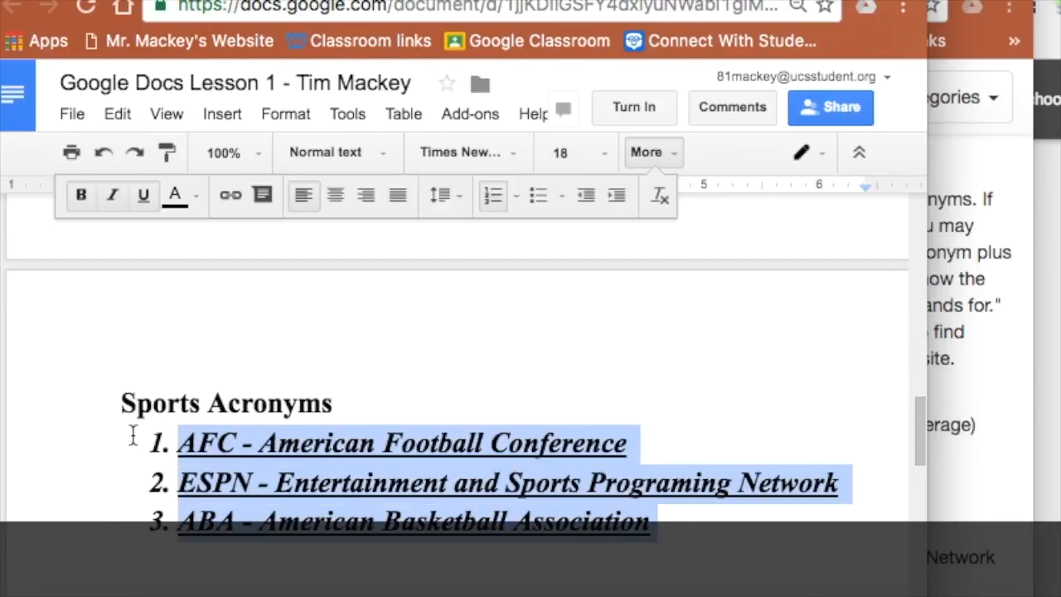
{"action": "left_click", "coordinate": [142, 196]}
{"action": "left_click", "coordinate": [115, 195]}
{"action": "left_click", "coordinate": [79, 195]}
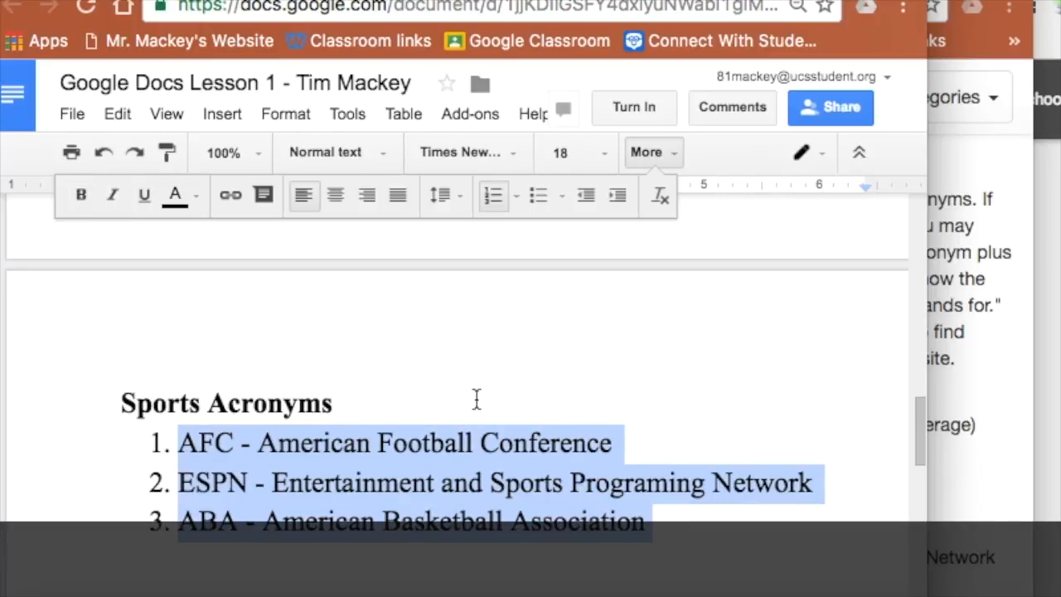
{"action": "left_click", "coordinate": [647, 522]}
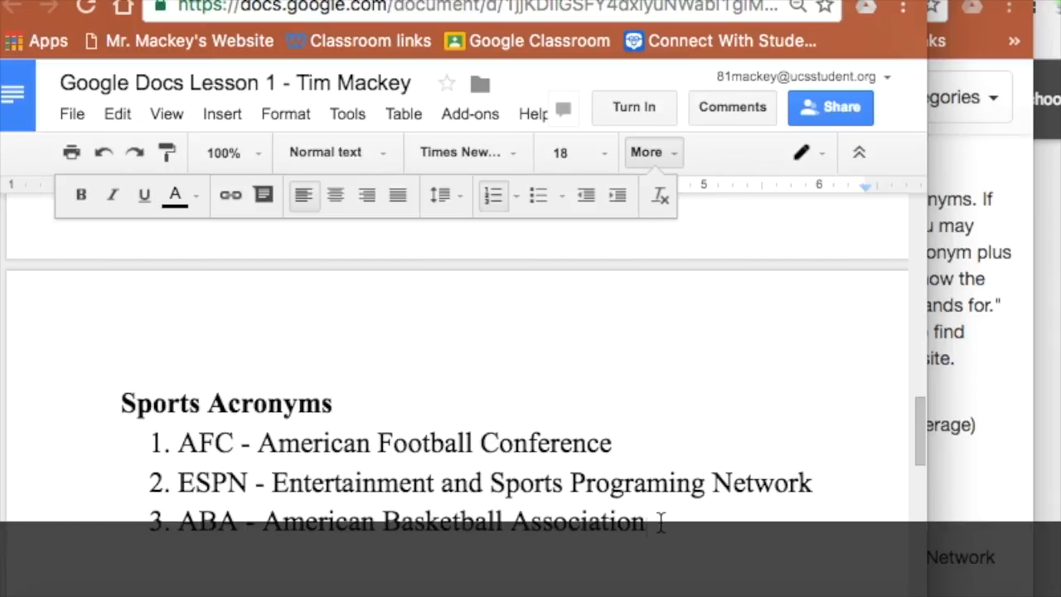
- Move the ABA - American Basketball Association entry onto its own numbered line directly below the AFC entry
{"action": "left_click_drag", "start_coordinate": [654, 532], "coordinate": [191, 533]}
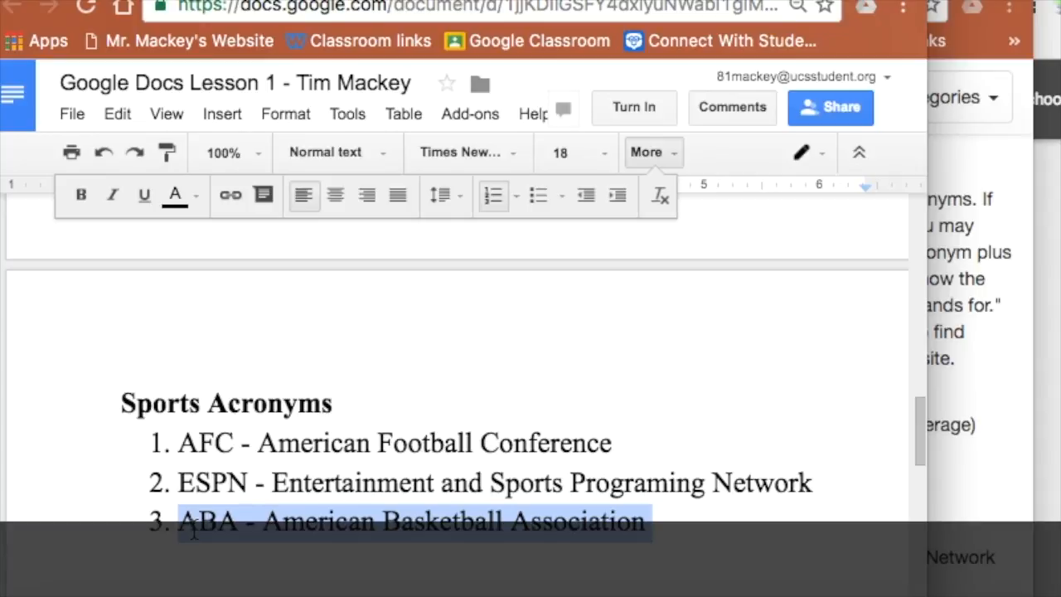
{"action": "left_click_drag", "start_coordinate": [718, 429], "coordinate": [687, 431]}
{"action": "left_click", "coordinate": [614, 444]}
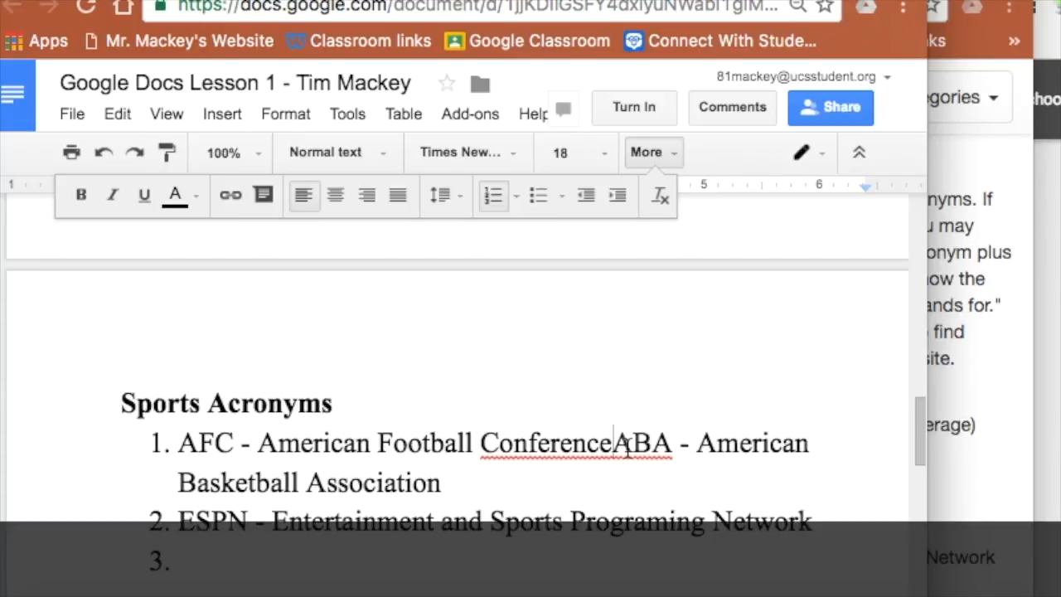
{"action": "key", "text": "Return"}
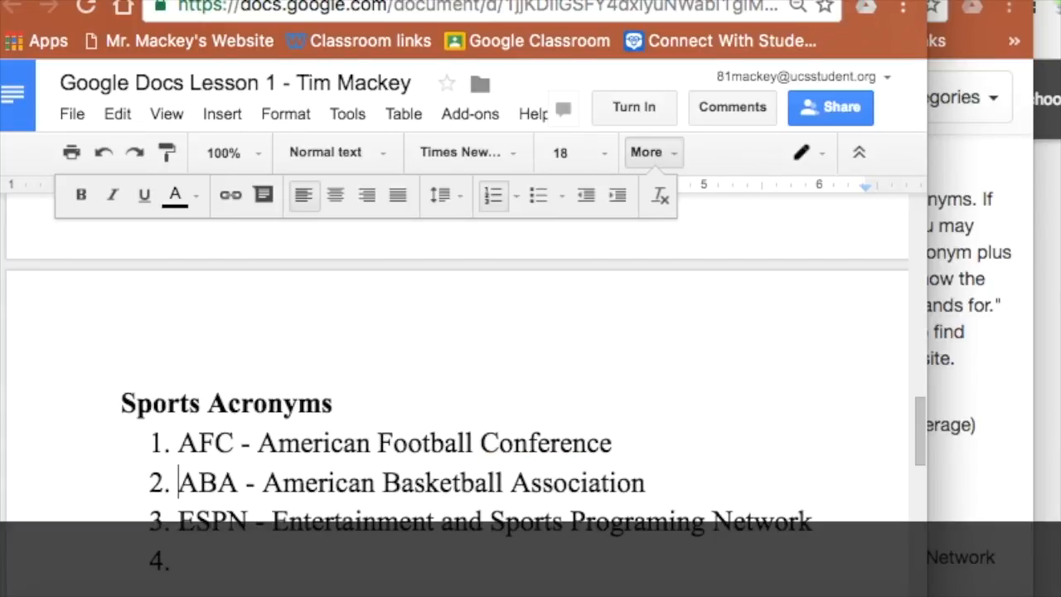
- Move the ABA entry above AFC as its own first list item and delete the empty item left between AFC and ESPN
{"action": "left_click_drag", "start_coordinate": [655, 488], "coordinate": [176, 449]}
{"action": "left_click", "coordinate": [653, 442]}
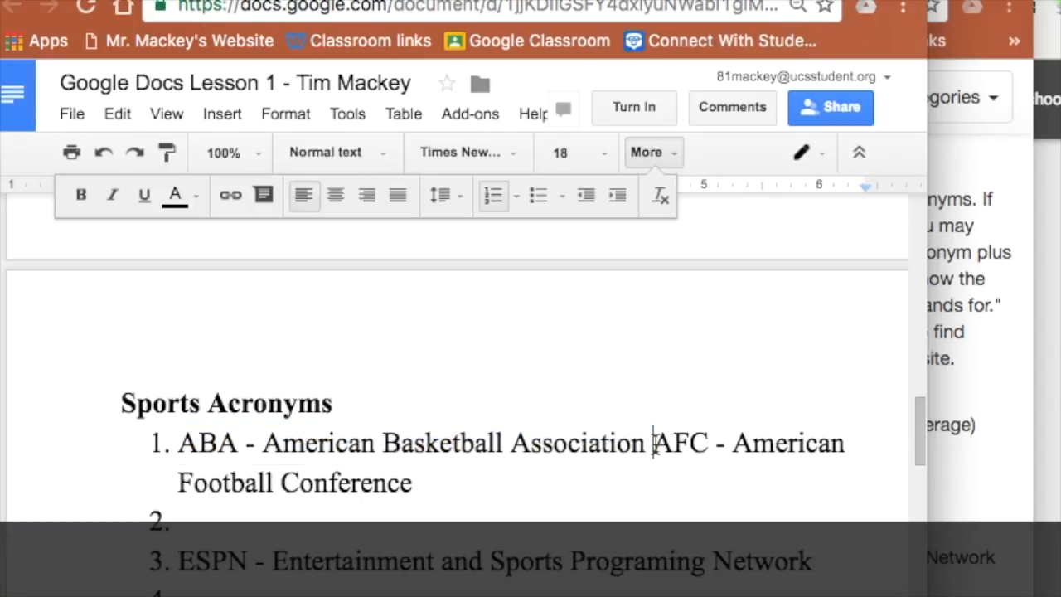
{"action": "key", "text": "Return"}
{"action": "left_click", "coordinate": [209, 526]}
{"action": "key", "text": "BackSpace"}
{"action": "key", "text": "BackSpace"}
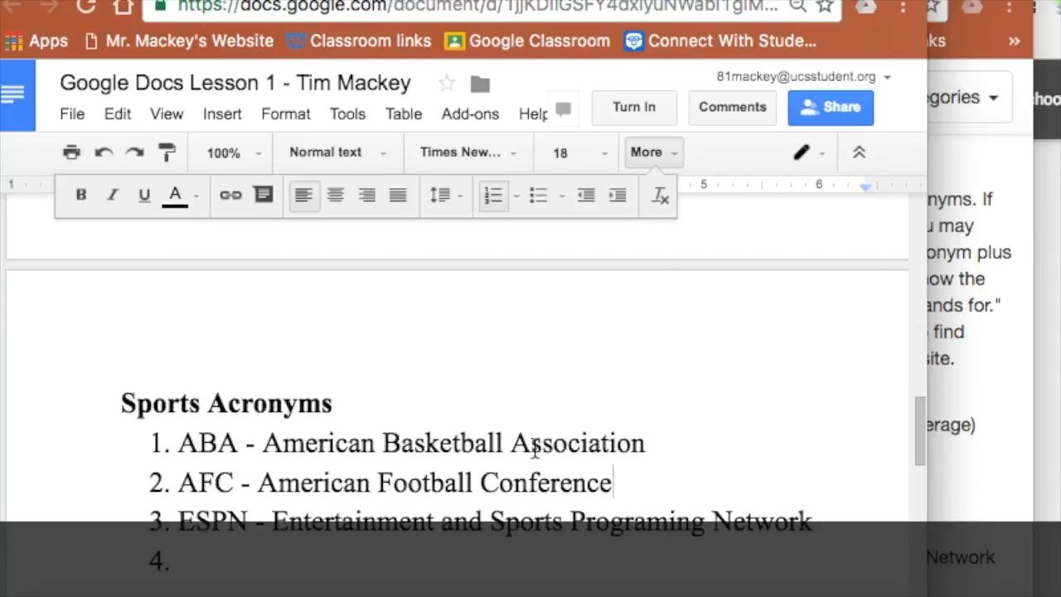
- Format the ABA - American Basketball Association entry in red with underline, italic and bold
{"action": "left_click_drag", "start_coordinate": [669, 440], "coordinate": [181, 449]}
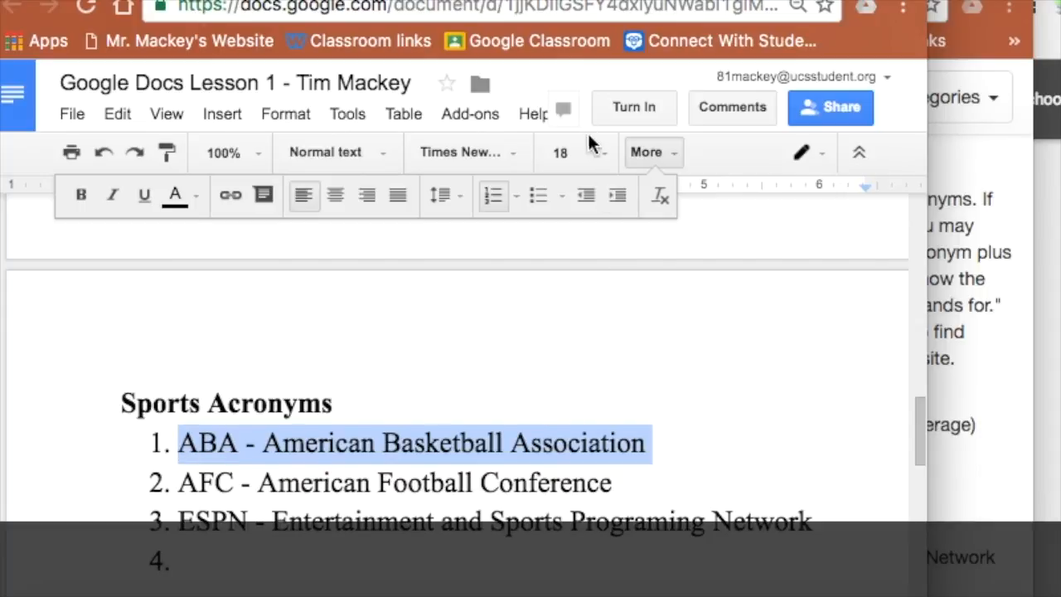
{"action": "left_click", "coordinate": [195, 197]}
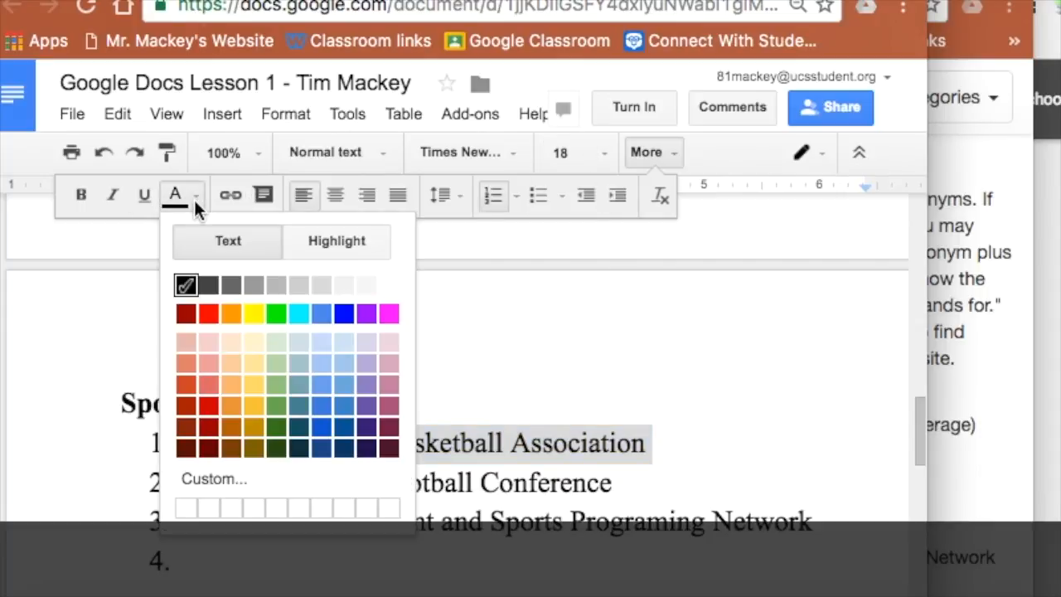
{"action": "left_click", "coordinate": [208, 313]}
{"action": "left_click", "coordinate": [144, 196]}
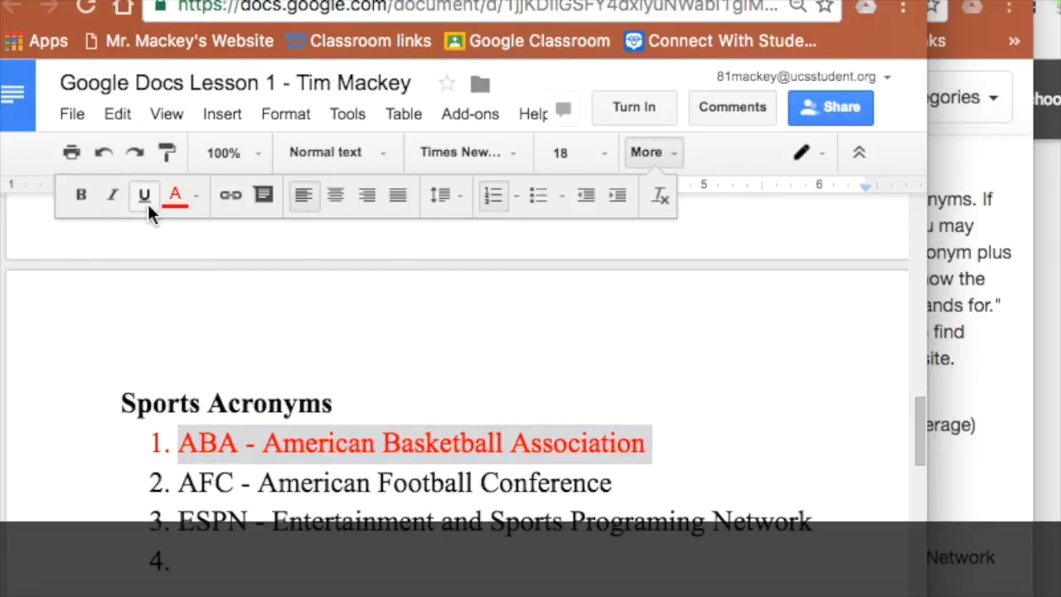
{"action": "left_click", "coordinate": [112, 196]}
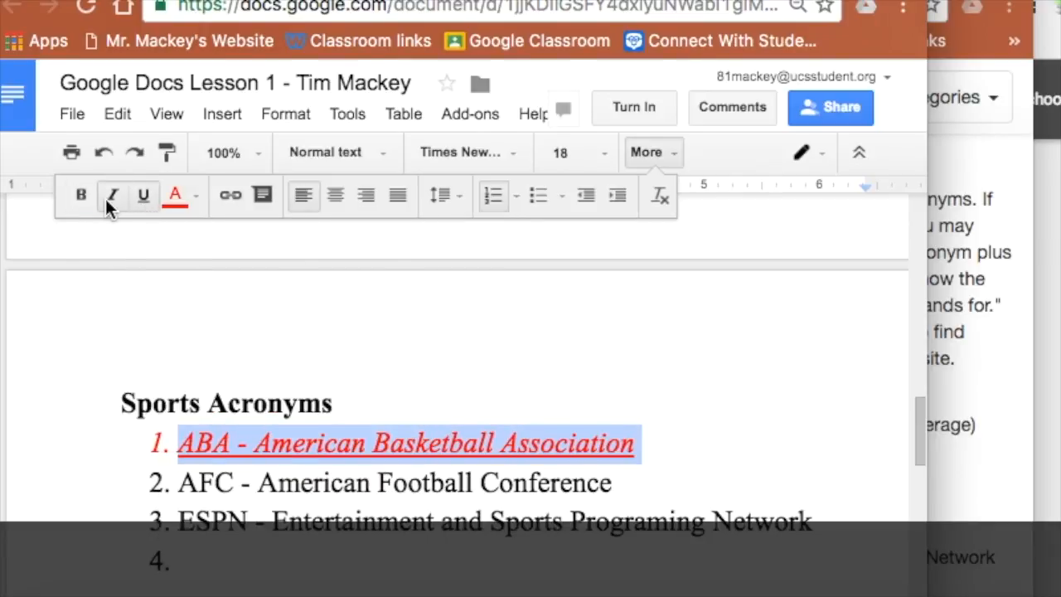
{"action": "left_click", "coordinate": [83, 198]}
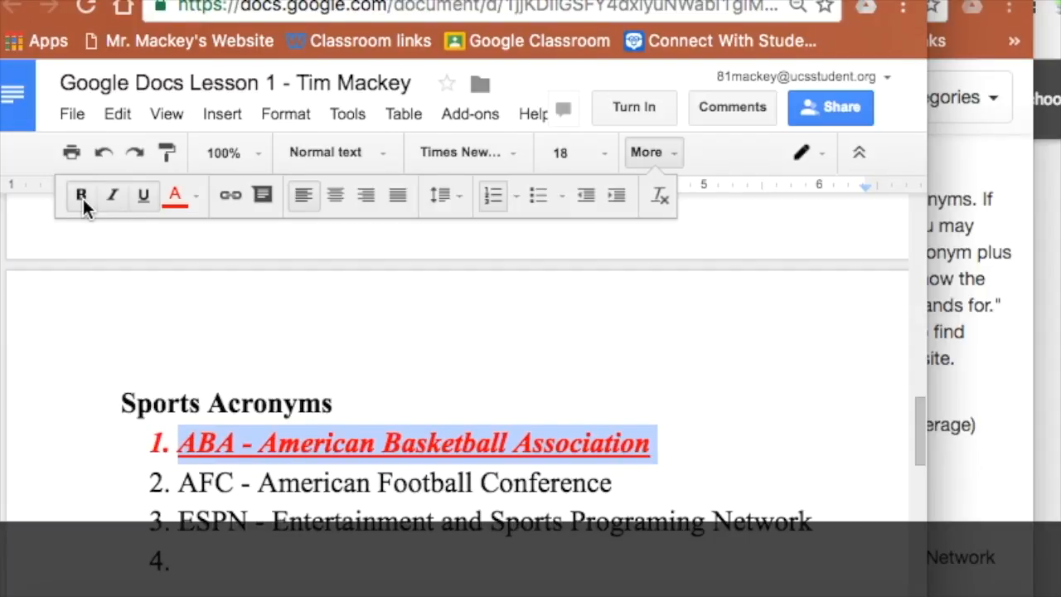
- Format the AFC - American Football Conference entry as bold, italic and underlined with orange text
{"action": "left_click_drag", "start_coordinate": [636, 483], "coordinate": [170, 483]}
{"action": "scroll", "coordinate": [484, 398], "scroll_direction": "up", "scroll_amount": 5}
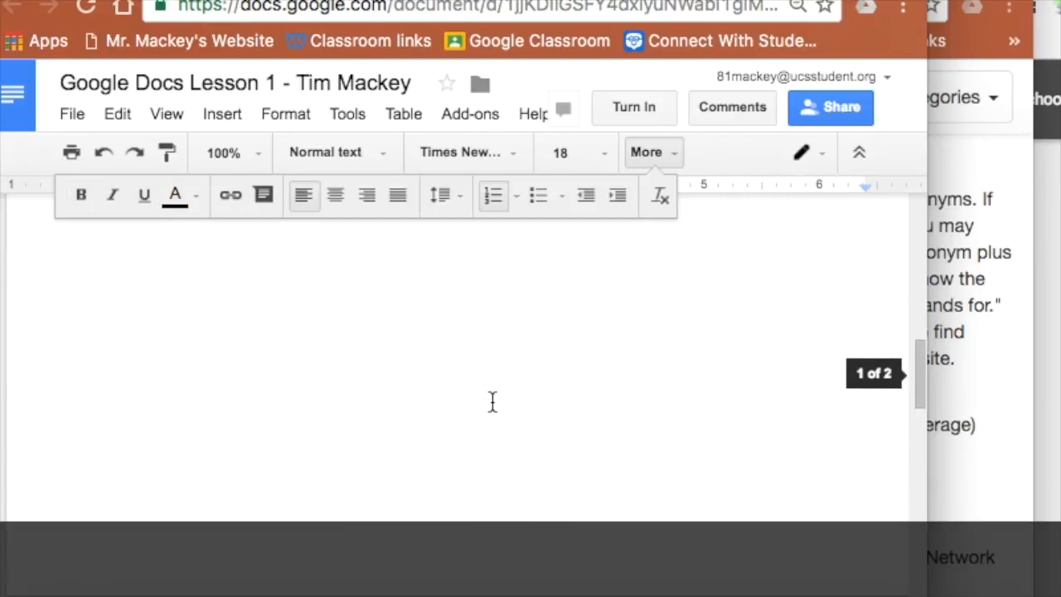
{"action": "scroll", "coordinate": [493, 402], "scroll_direction": "down", "scroll_amount": 5}
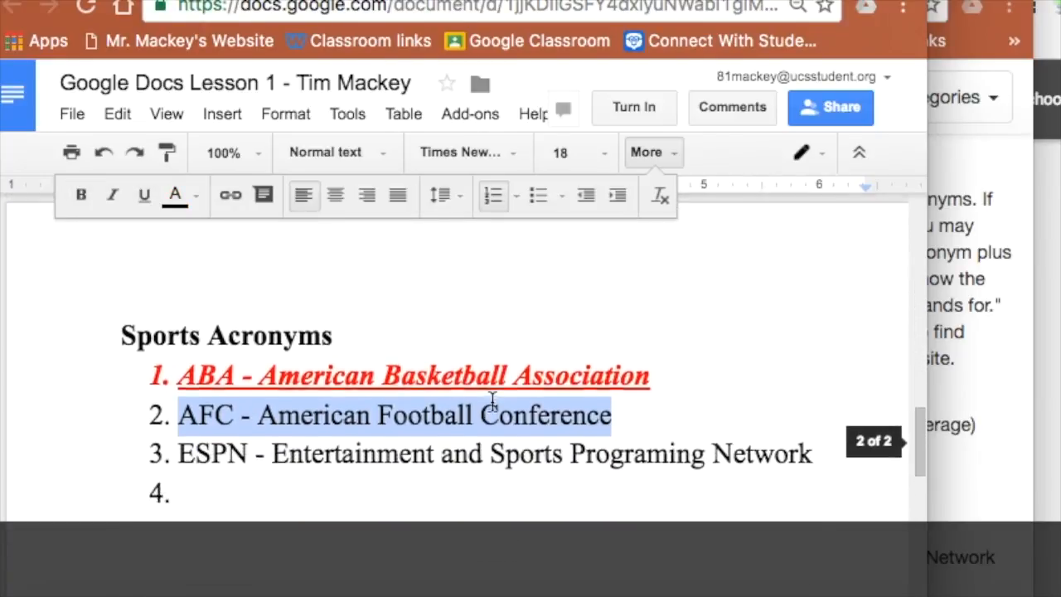
{"action": "left_click", "coordinate": [85, 199]}
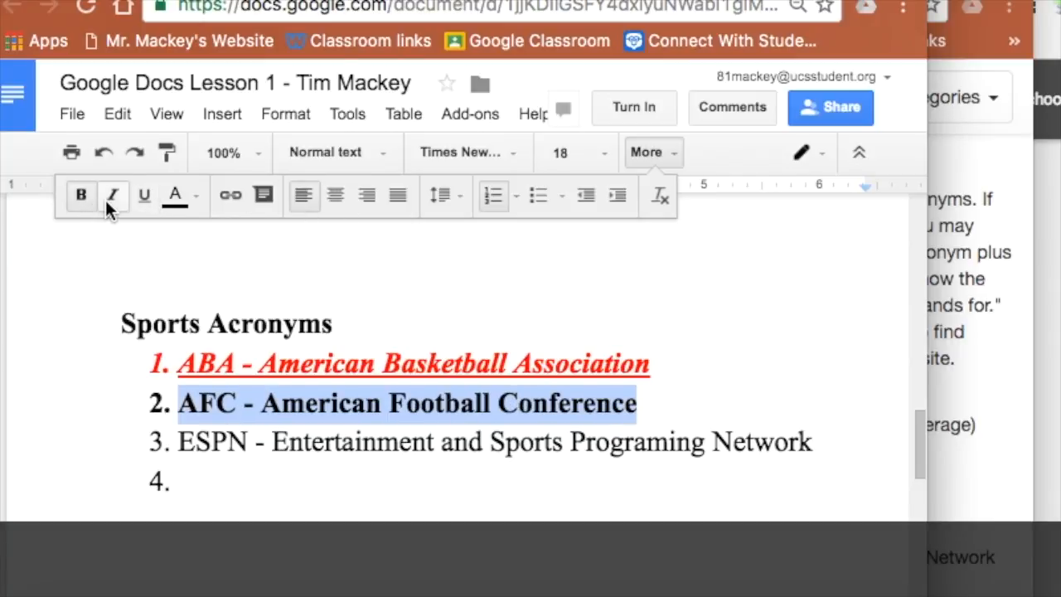
{"action": "left_click", "coordinate": [106, 197]}
{"action": "left_click", "coordinate": [141, 199]}
{"action": "left_click", "coordinate": [193, 199]}
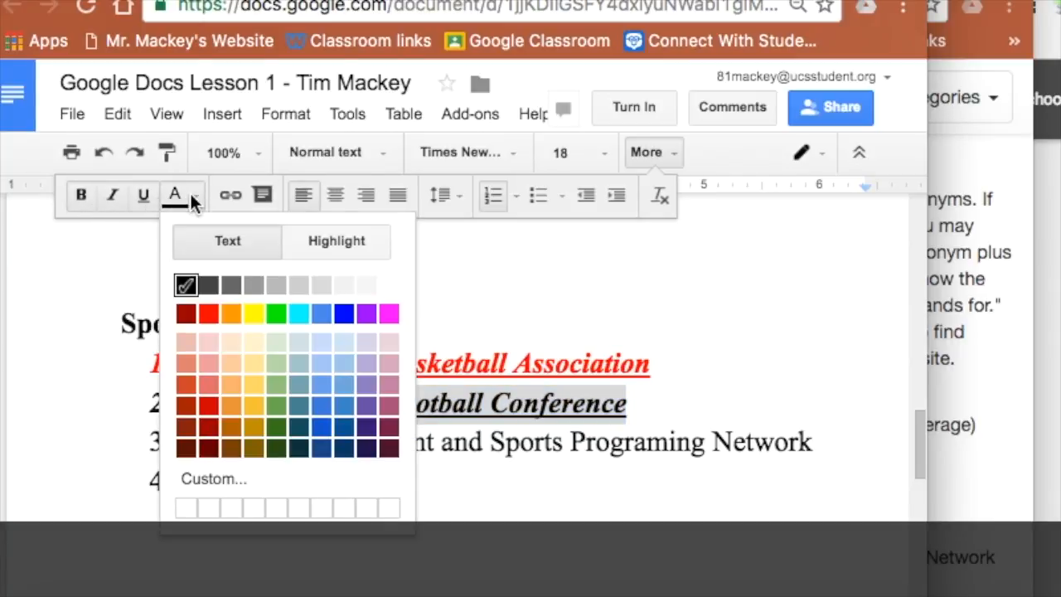
{"action": "left_click", "coordinate": [232, 312]}
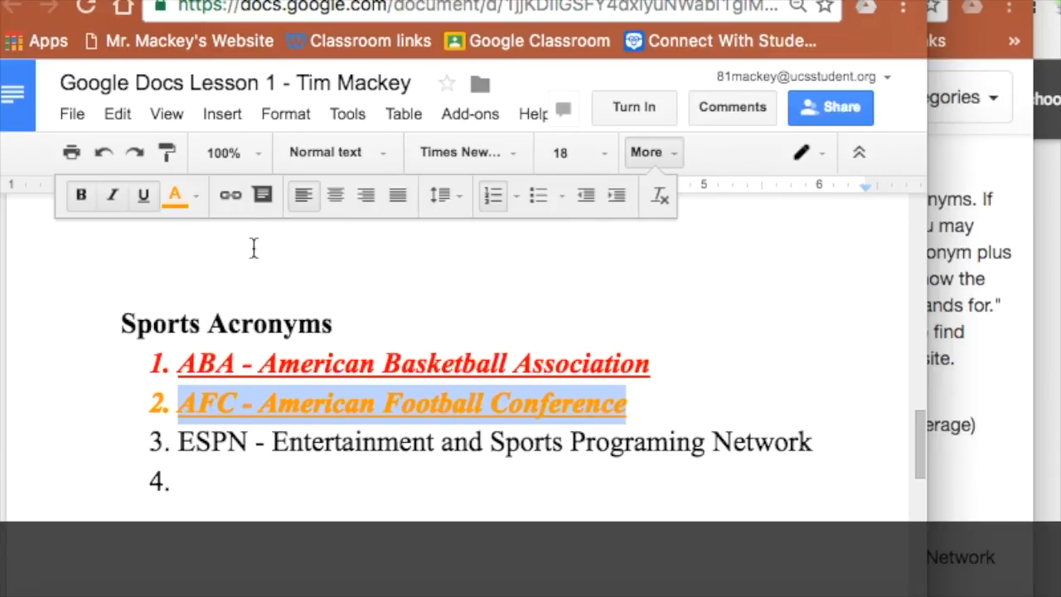
- Highlight the AFC entry in green and remove that highlight again
{"action": "left_click", "coordinate": [194, 196]}
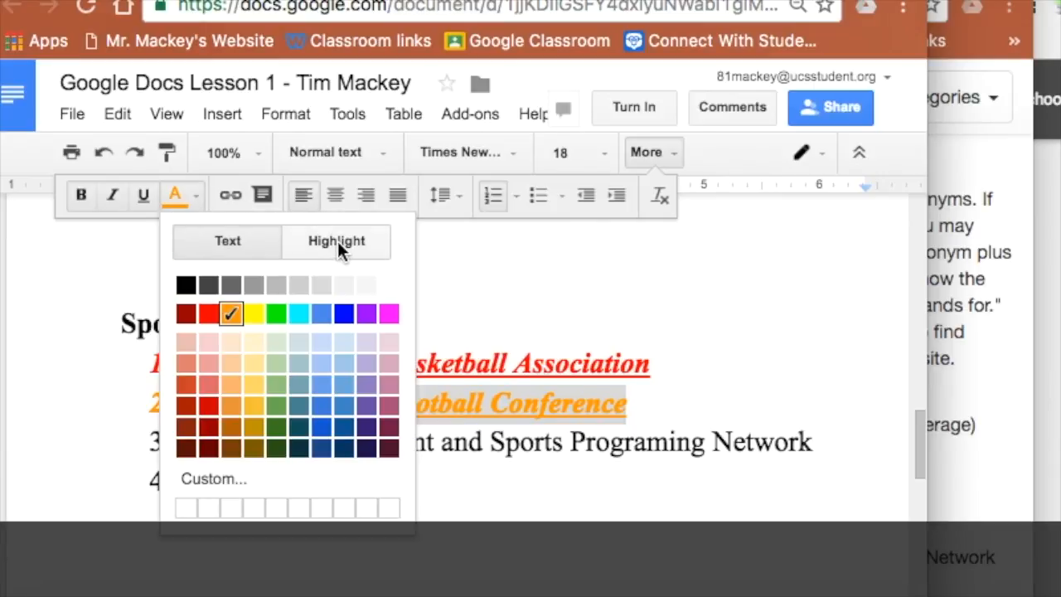
{"action": "left_click", "coordinate": [338, 242]}
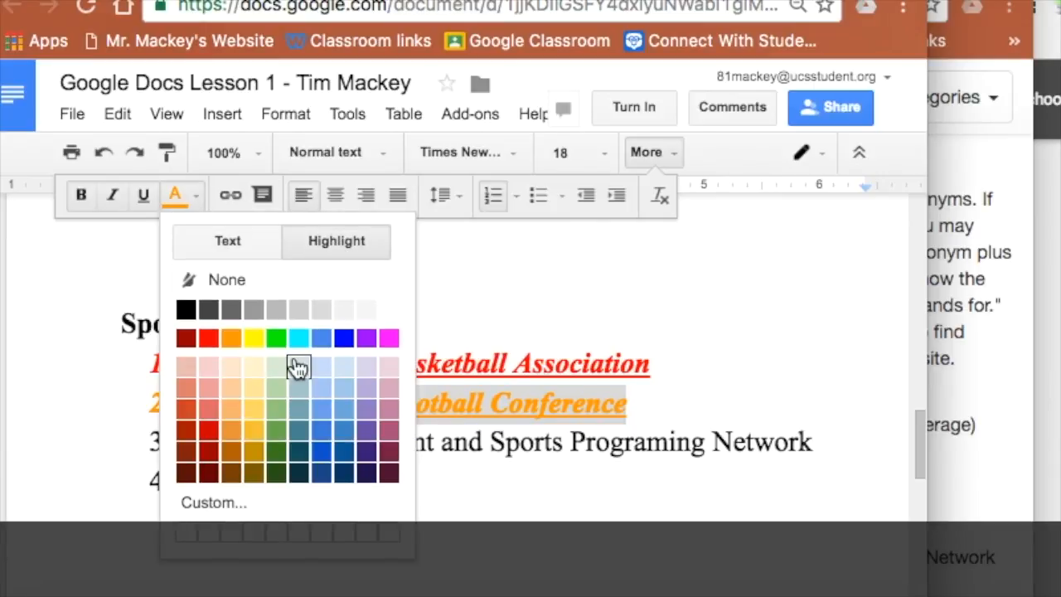
{"action": "left_click", "coordinate": [276, 339]}
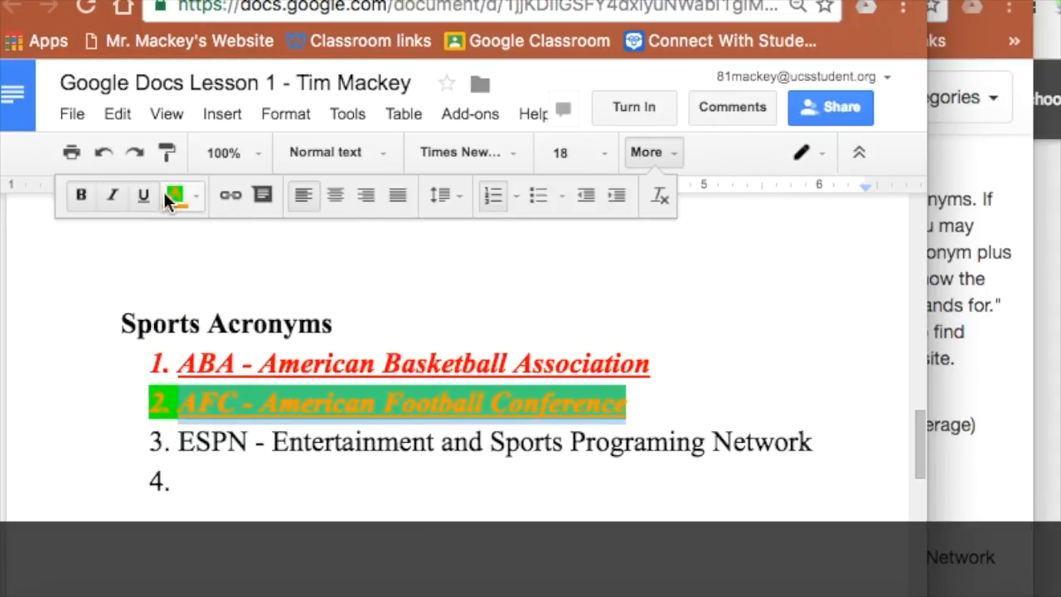
{"action": "left_click", "coordinate": [192, 199]}
{"action": "left_click", "coordinate": [235, 246]}
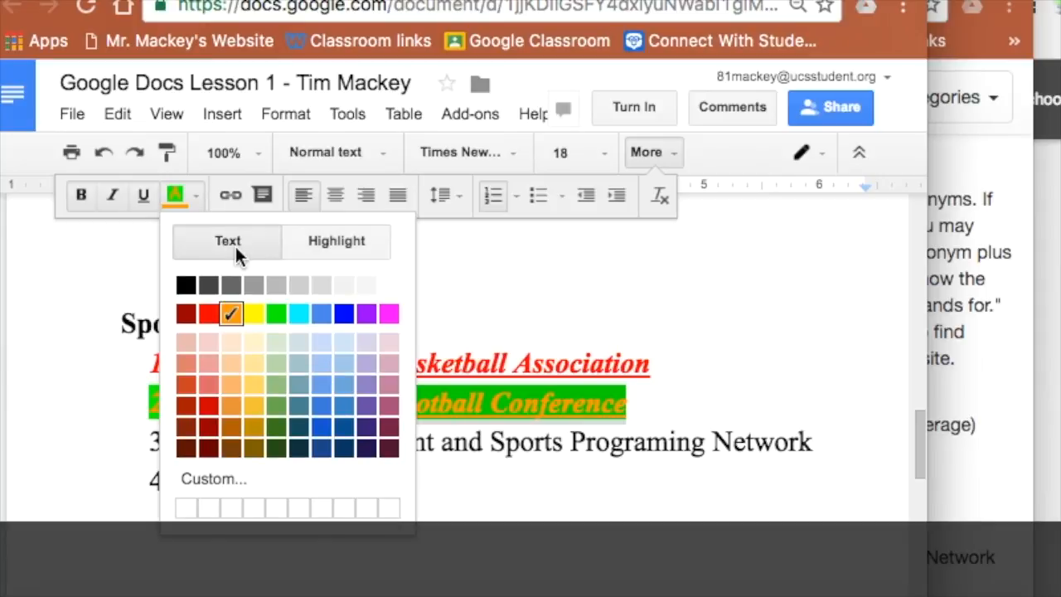
{"action": "left_click", "coordinate": [304, 231]}
{"action": "left_click", "coordinate": [218, 287]}
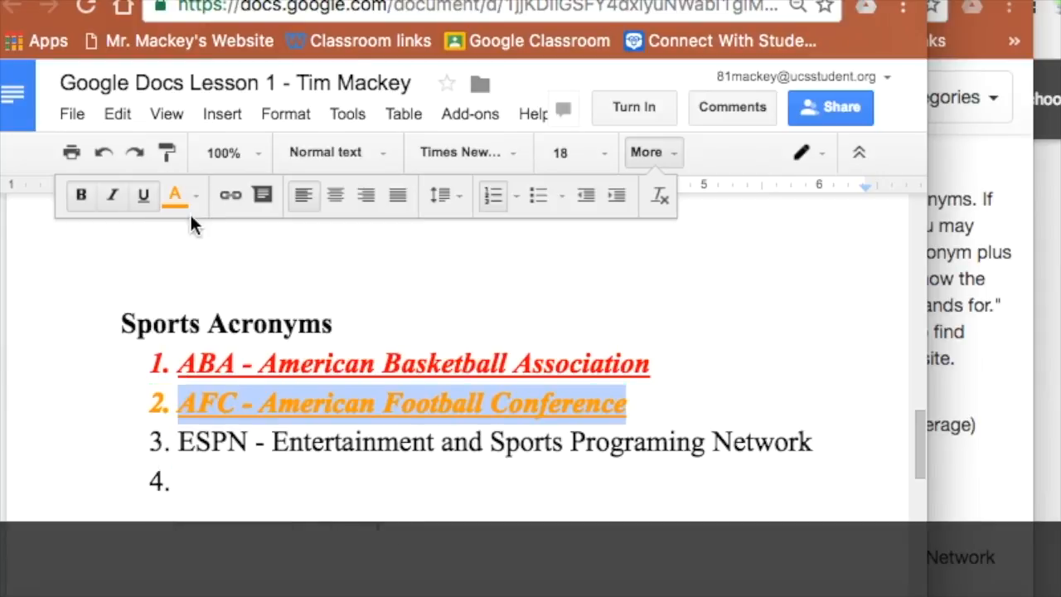
{"action": "left_click", "coordinate": [192, 200]}
{"action": "left_click", "coordinate": [196, 244]}
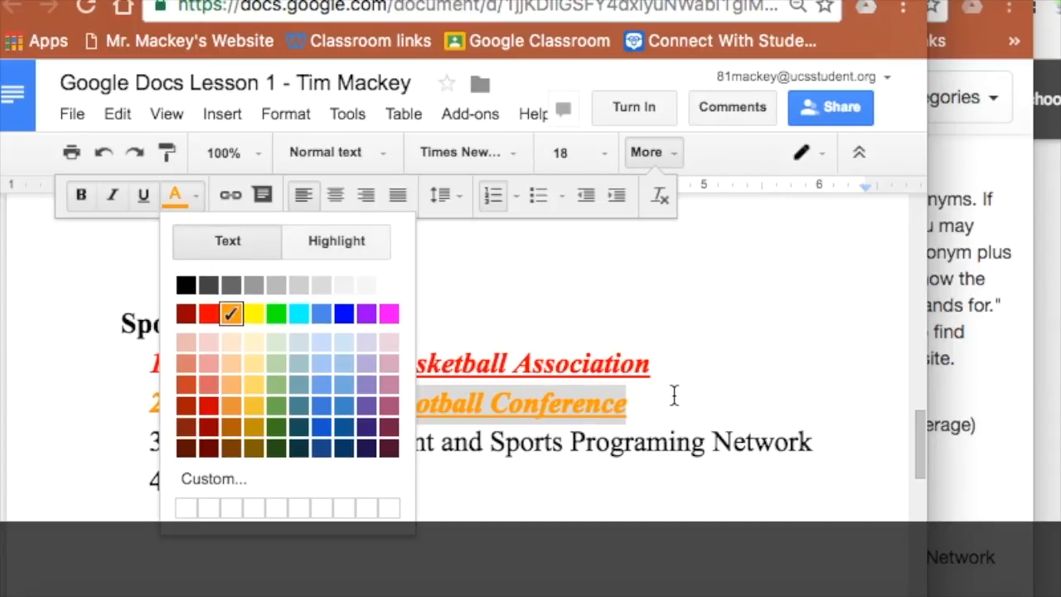
{"action": "left_click", "coordinate": [677, 396]}
{"action": "left_click", "coordinate": [680, 403]}
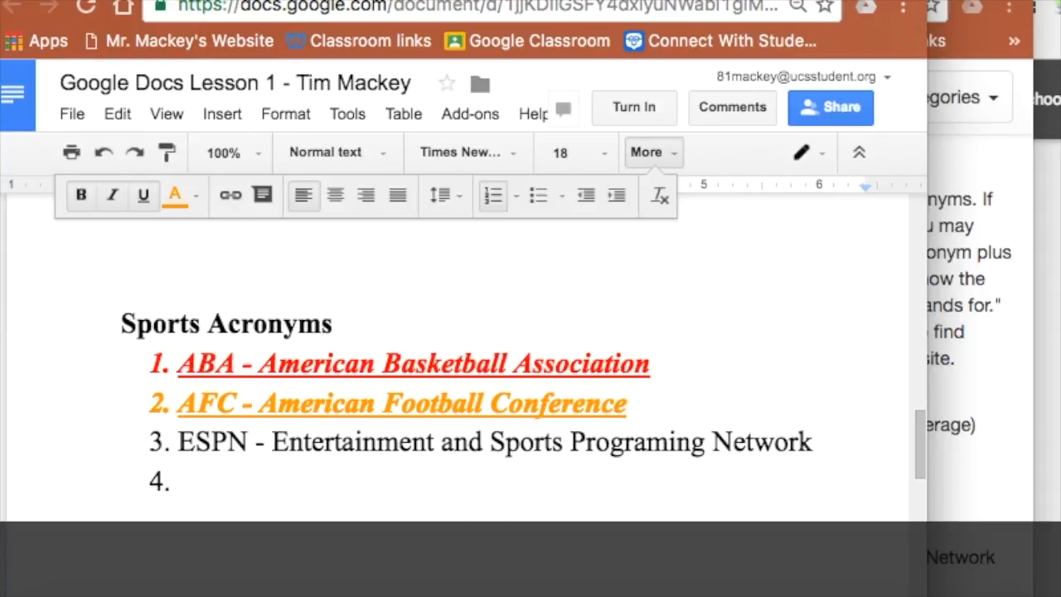
- Open Google Classroom in a new browser tab and enter the 6th Grade Tech class for 4th Period 1
{"action": "key", "text": "ctrl+t"}
{"action": "left_click", "coordinate": [516, 42]}
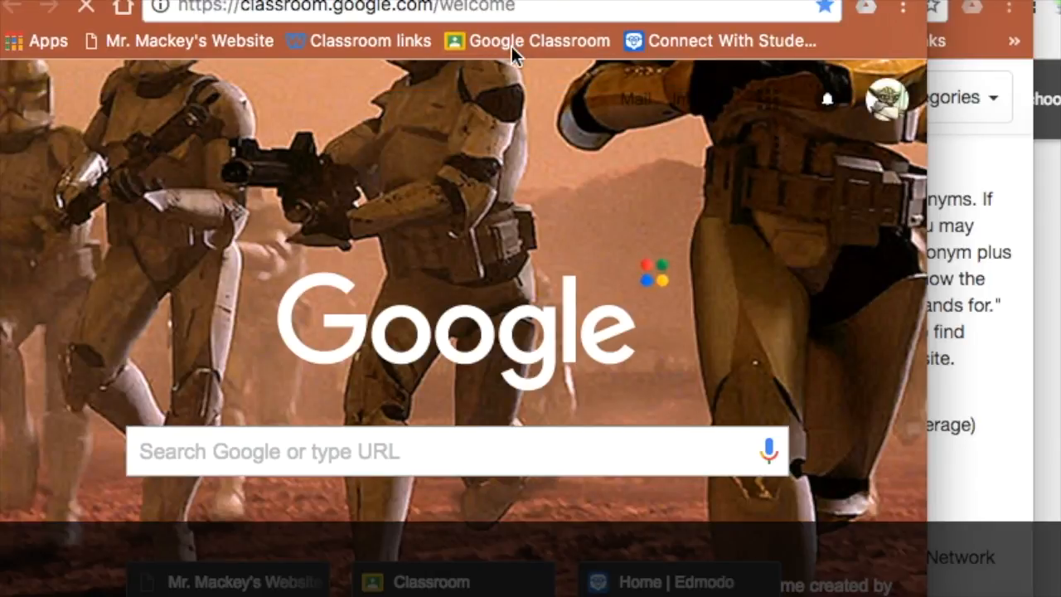
{"action": "scroll", "coordinate": [473, 316], "scroll_direction": "down", "scroll_amount": 3}
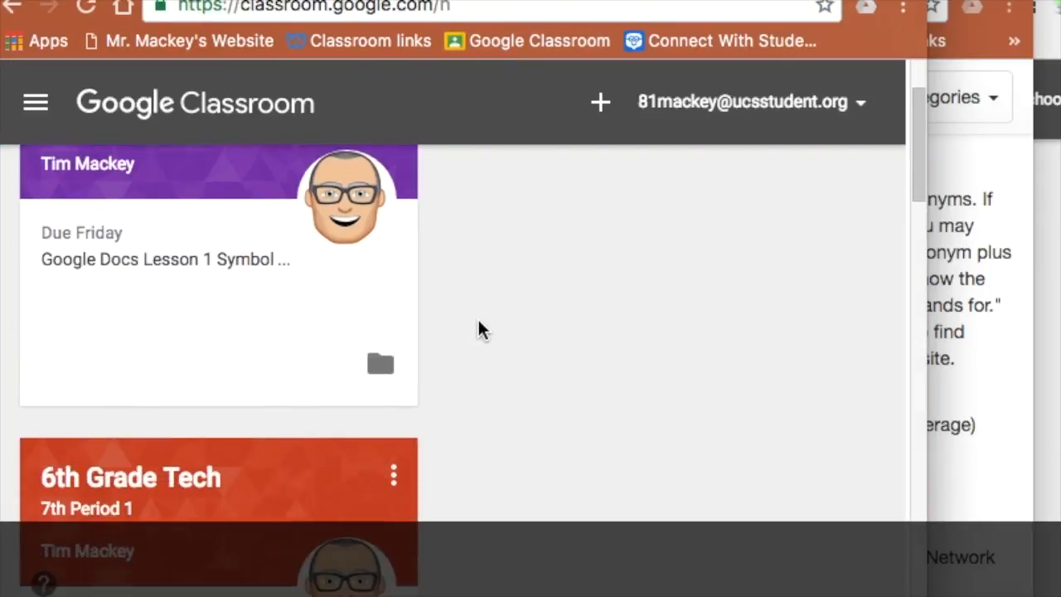
{"action": "scroll", "coordinate": [480, 323], "scroll_direction": "down", "scroll_amount": 10}
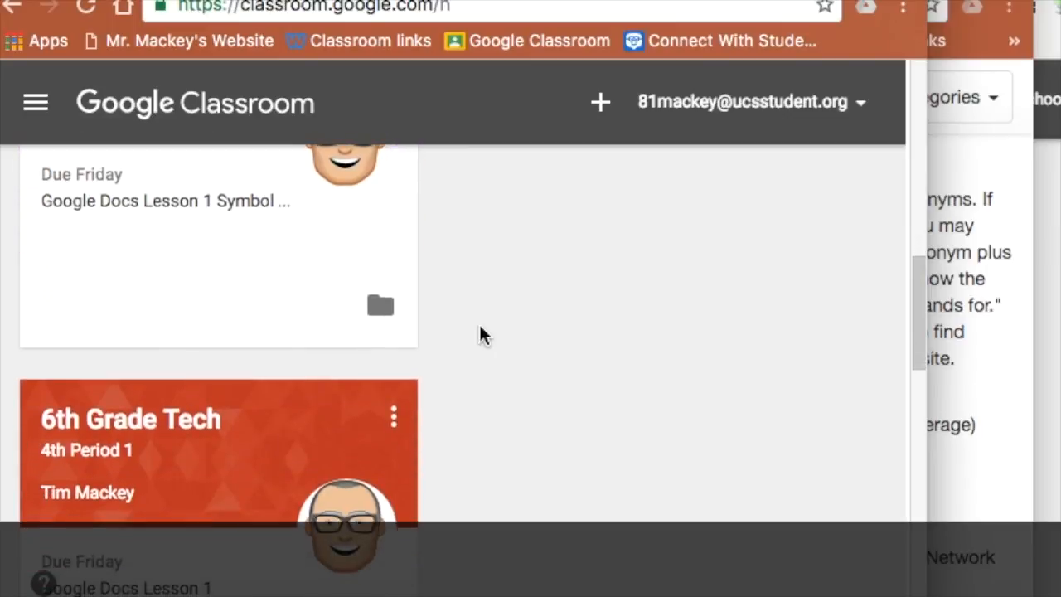
{"action": "left_click", "coordinate": [158, 283]}
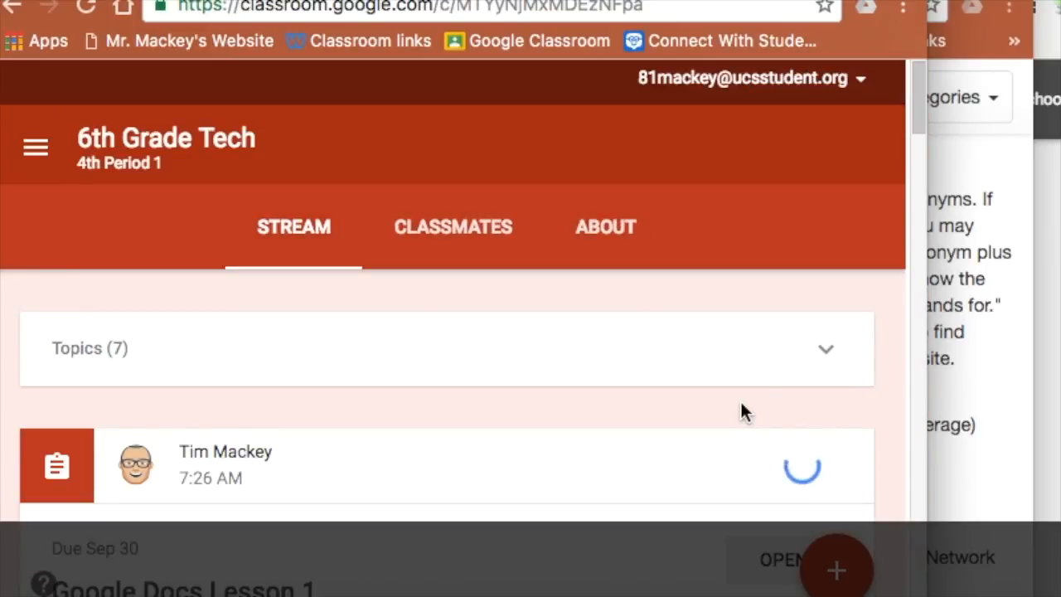
- Open the Google Docs Lesson 1 assignment and bring its attached work and turn-in option into view
{"action": "scroll", "coordinate": [741, 400], "scroll_direction": "down", "scroll_amount": 3}
{"action": "left_click", "coordinate": [264, 369]}
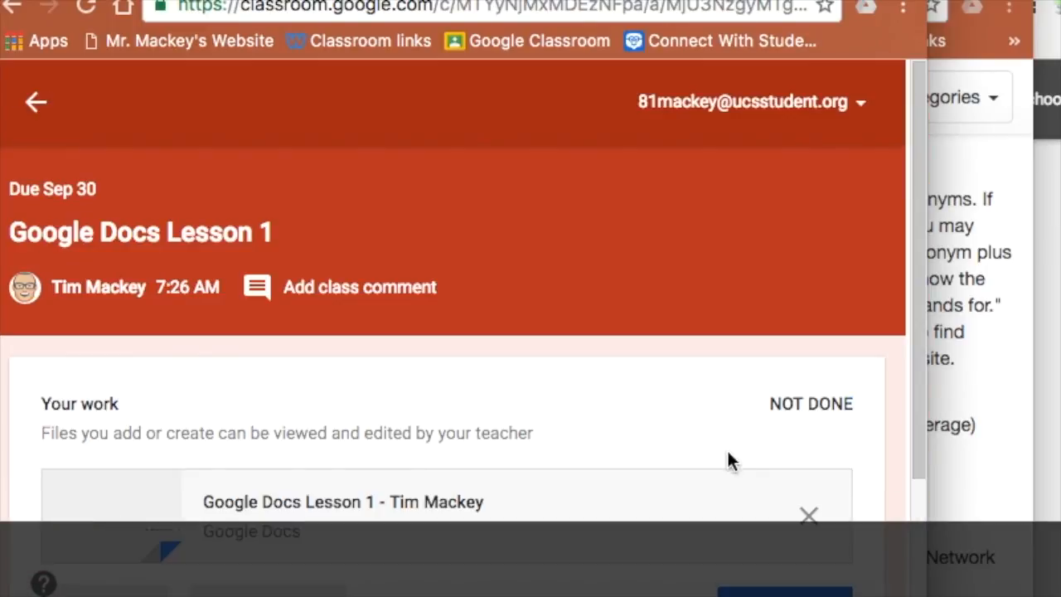
{"action": "scroll", "coordinate": [771, 456], "scroll_direction": "down", "scroll_amount": 3}
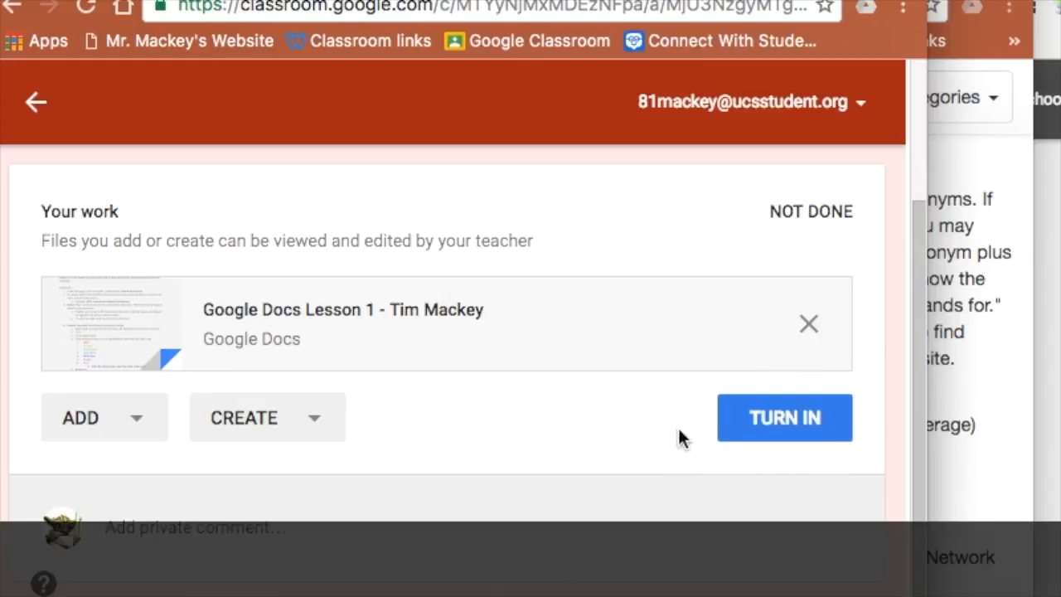